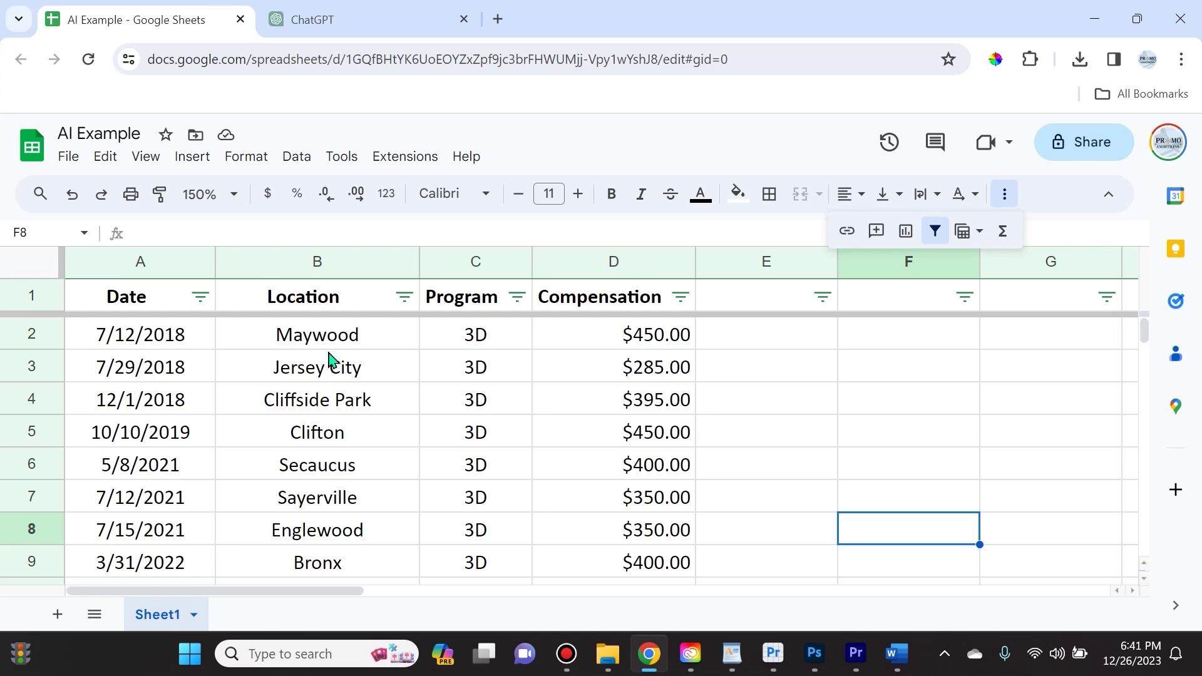
# Browse the spreadsheet data and open Explore from the Tools menu.
pyautogui.scroll(-2, 486, 419)
pyautogui.scroll(-2, 472, 349)
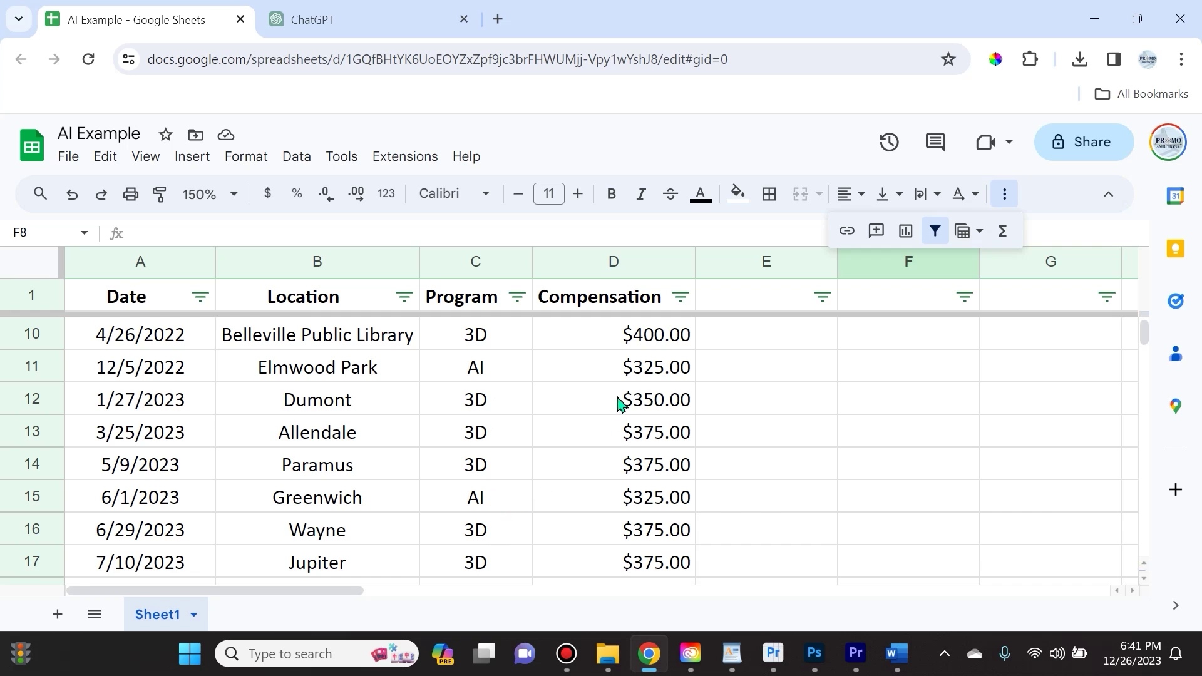
pyautogui.scroll(4, 621, 402)
pyautogui.scroll(-5, 647, 366)
pyautogui.scroll(-3, 645, 382)
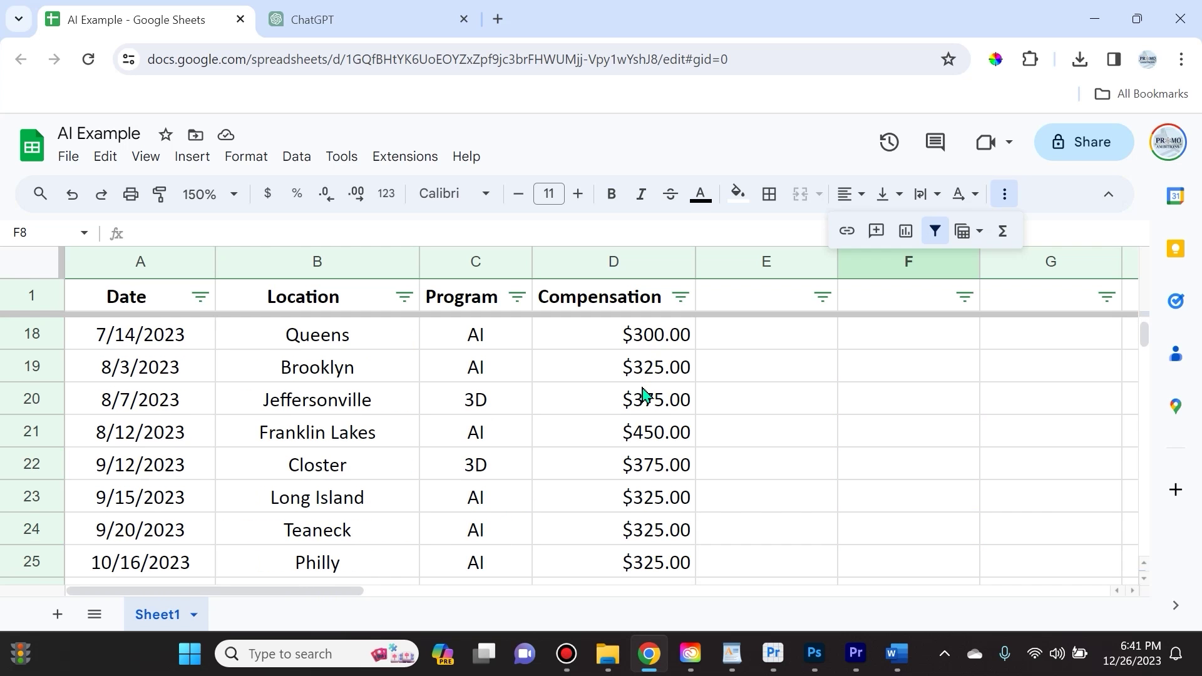
pyautogui.scroll(-3, 645, 397)
pyautogui.scroll(-3, 400, 509)
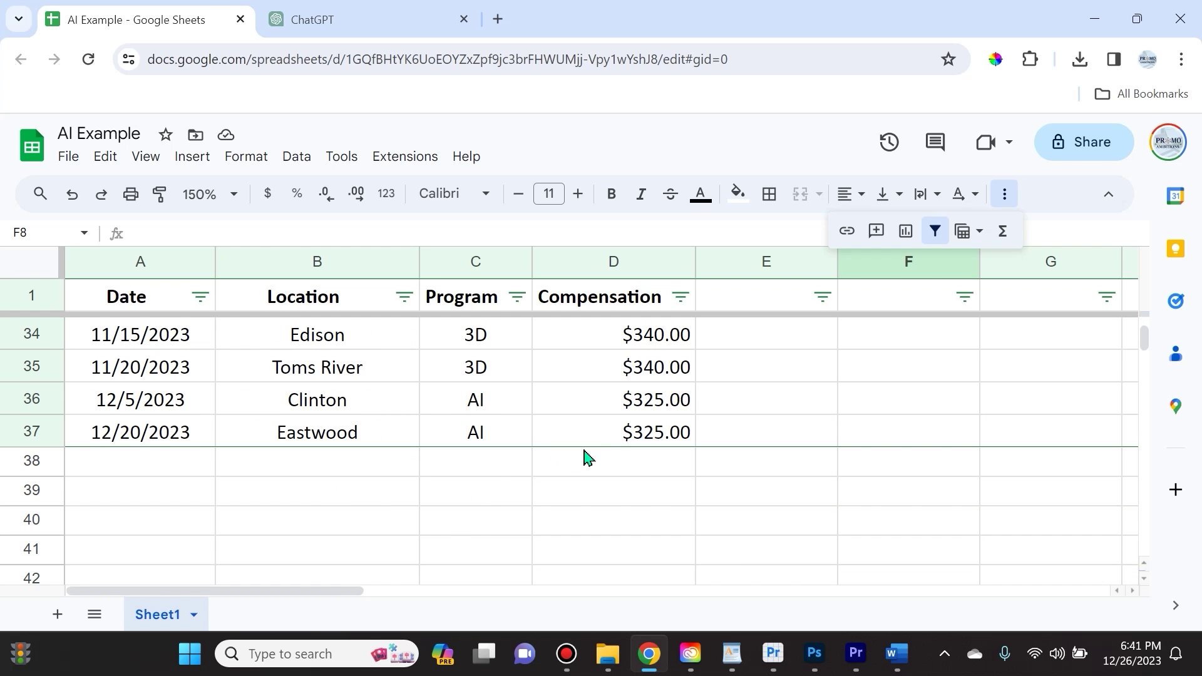
pyautogui.scroll(3, 602, 448)
pyautogui.scroll(5, 604, 449)
pyautogui.scroll(4, 605, 450)
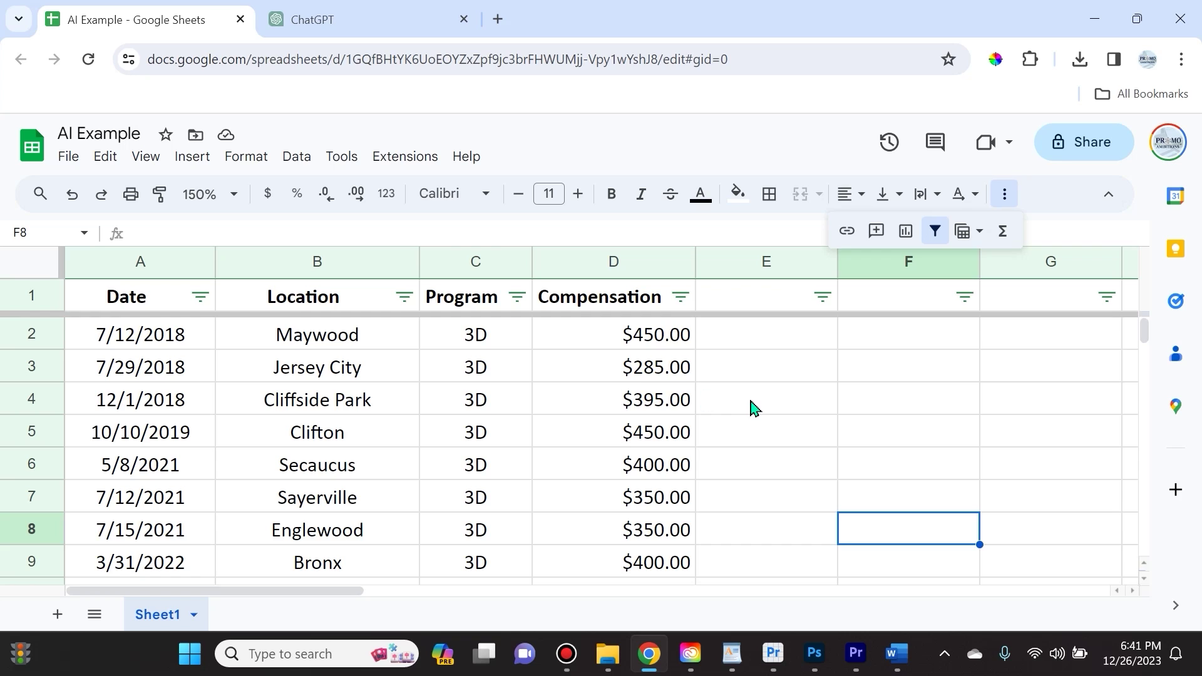
pyautogui.click(343, 157)
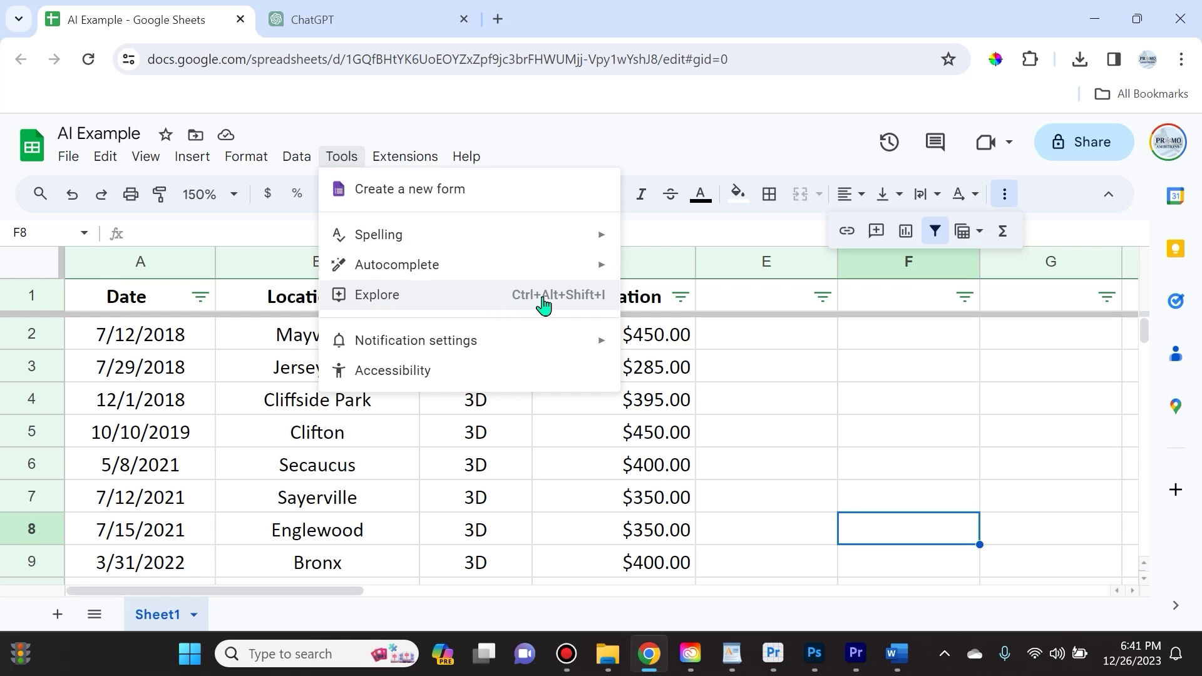
pyautogui.click(414, 304)
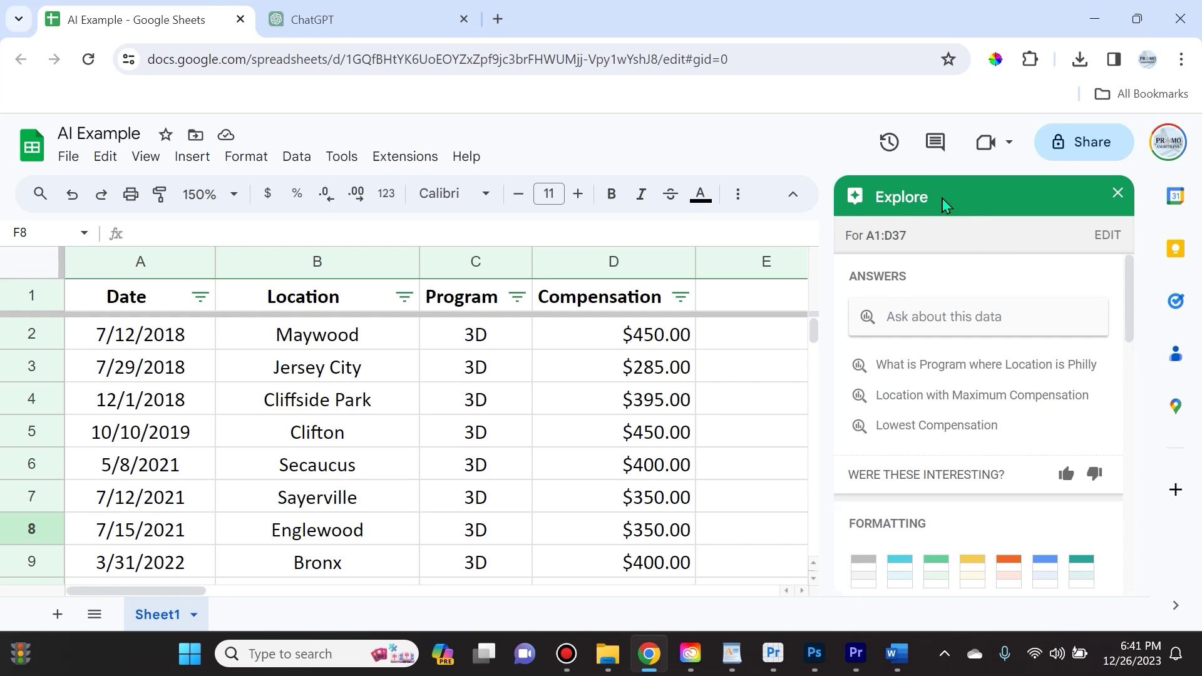
# Paste and submit the question about which season performed best for compensation.
pyautogui.click(940, 318)
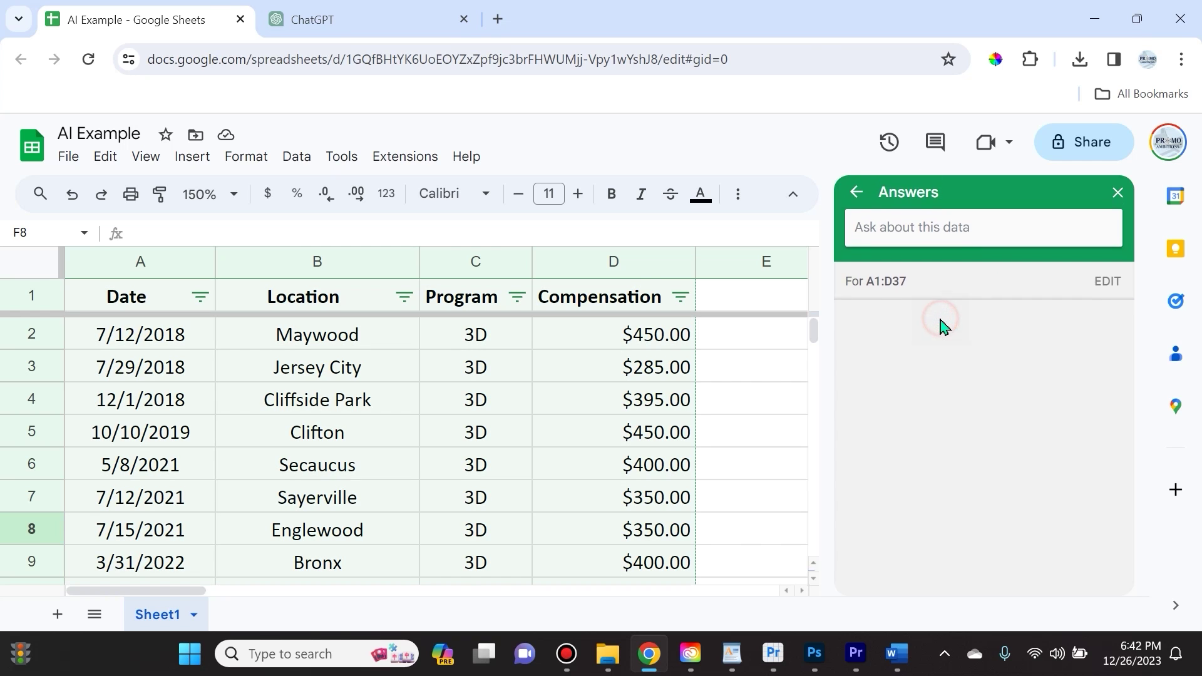
pyautogui.click(954, 233)
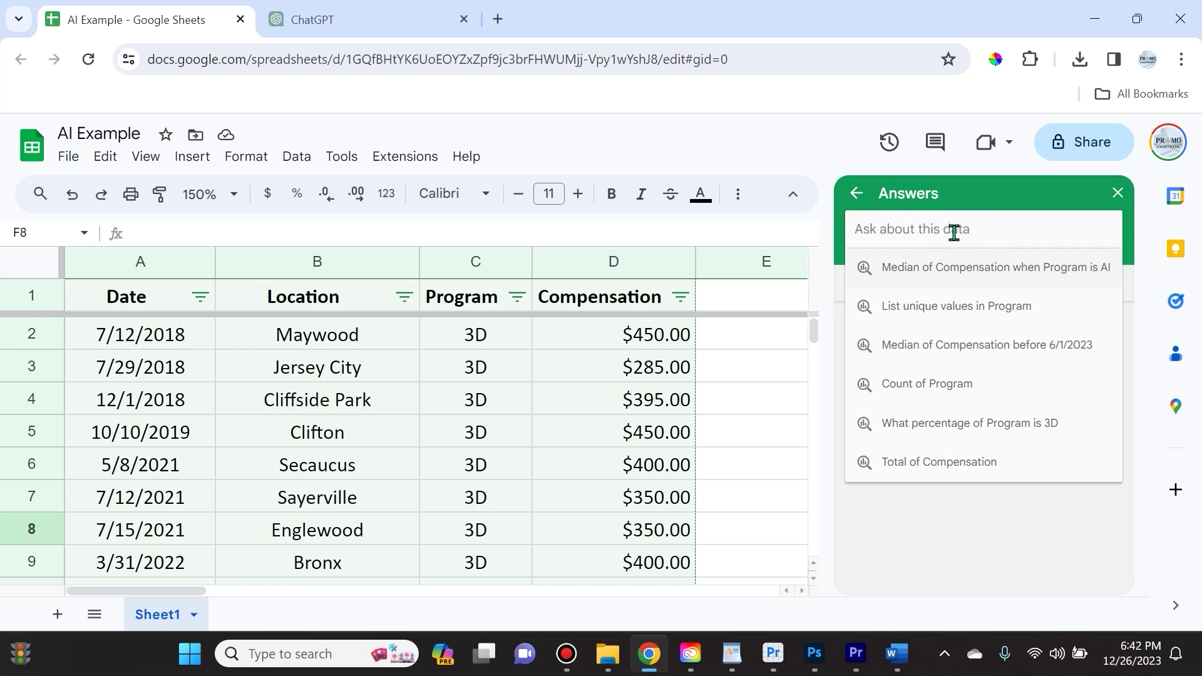
pyautogui.hotkey('ctrl', 'v')
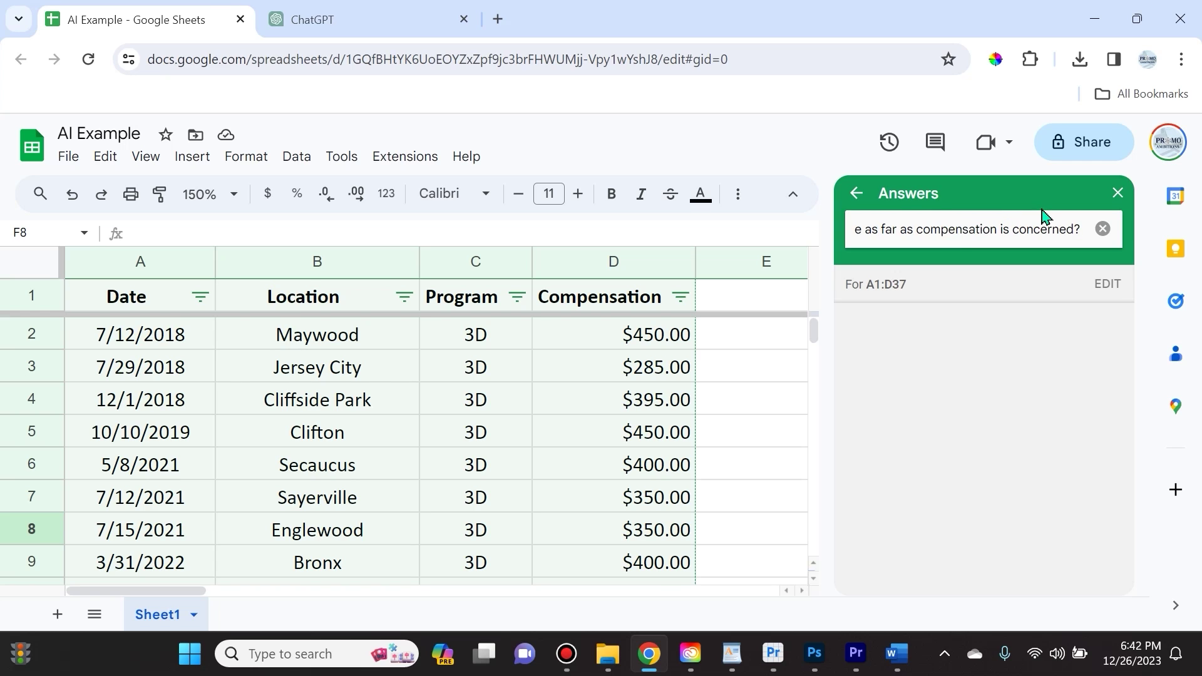
pyautogui.moveTo(1040, 216); pyautogui.dragTo(853, 226)
pyautogui.click(881, 226)
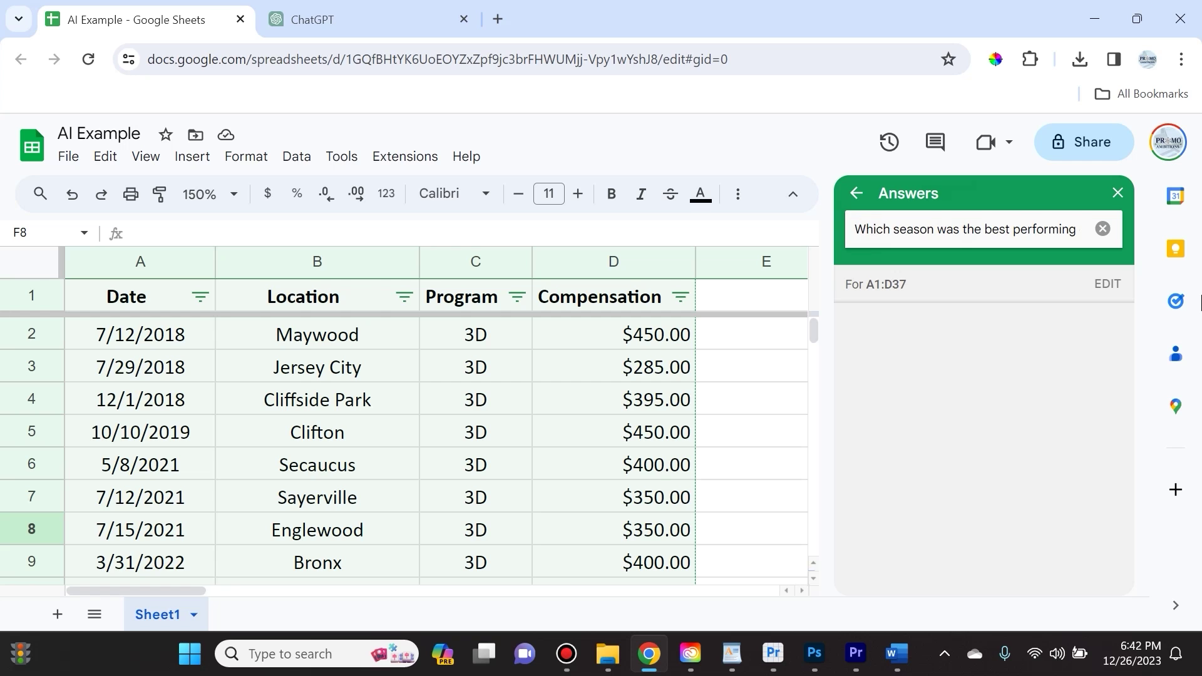
pyautogui.press('Right')
pyautogui.press('Right')
pyautogui.press('Right')
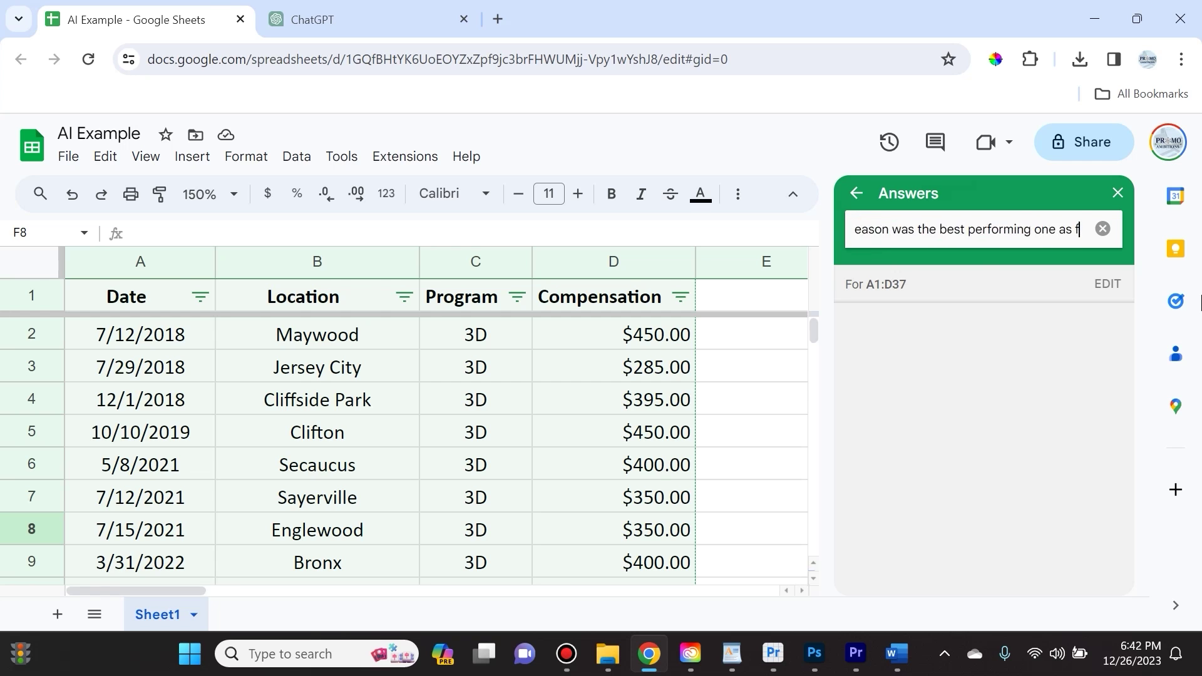
pyautogui.press('Right')
pyautogui.press('Right')
pyautogui.press('Right')
pyautogui.press('Right')
pyautogui.press('Right')
pyautogui.press('Right')
pyautogui.press('Right')
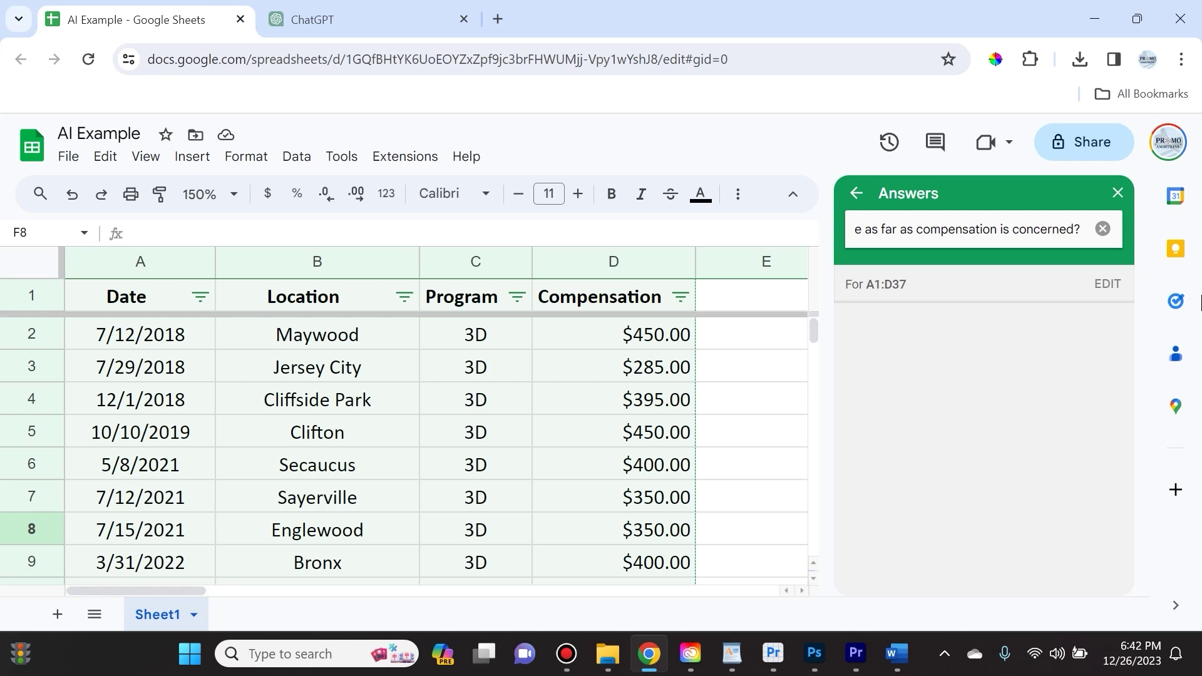
pyautogui.press('Return')
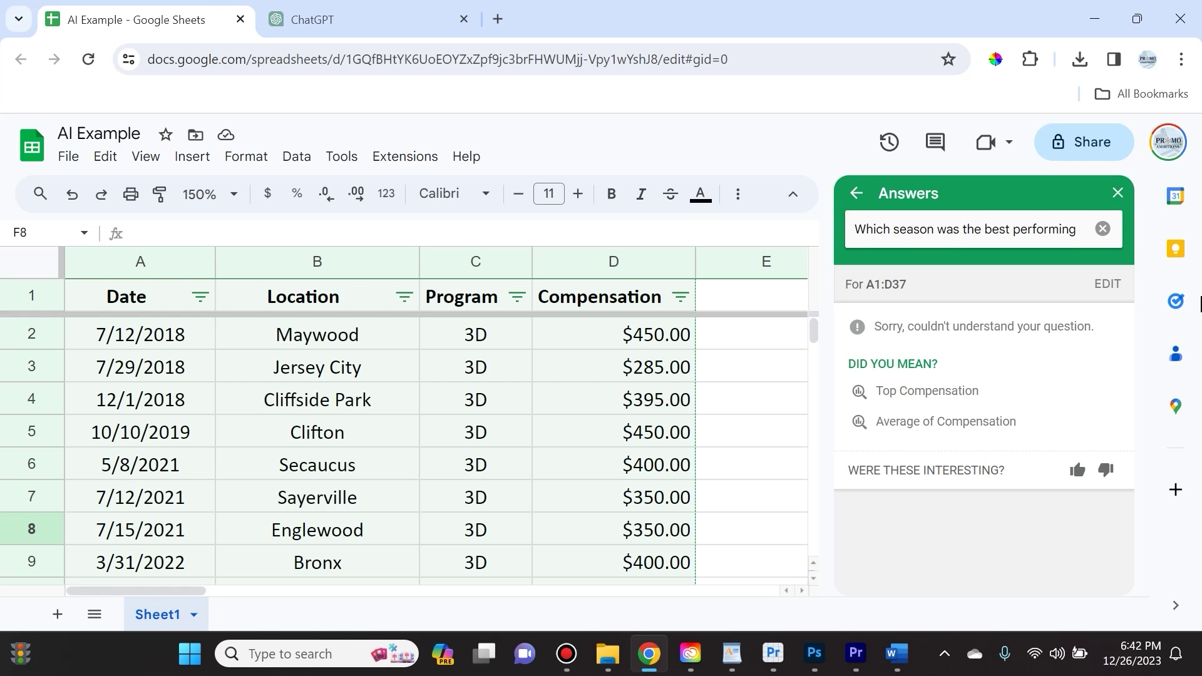
# Choose the Top Compensation suggestion and check the $450.00 answer.
pyautogui.moveTo(983, 394)
pyautogui.click(940, 395)
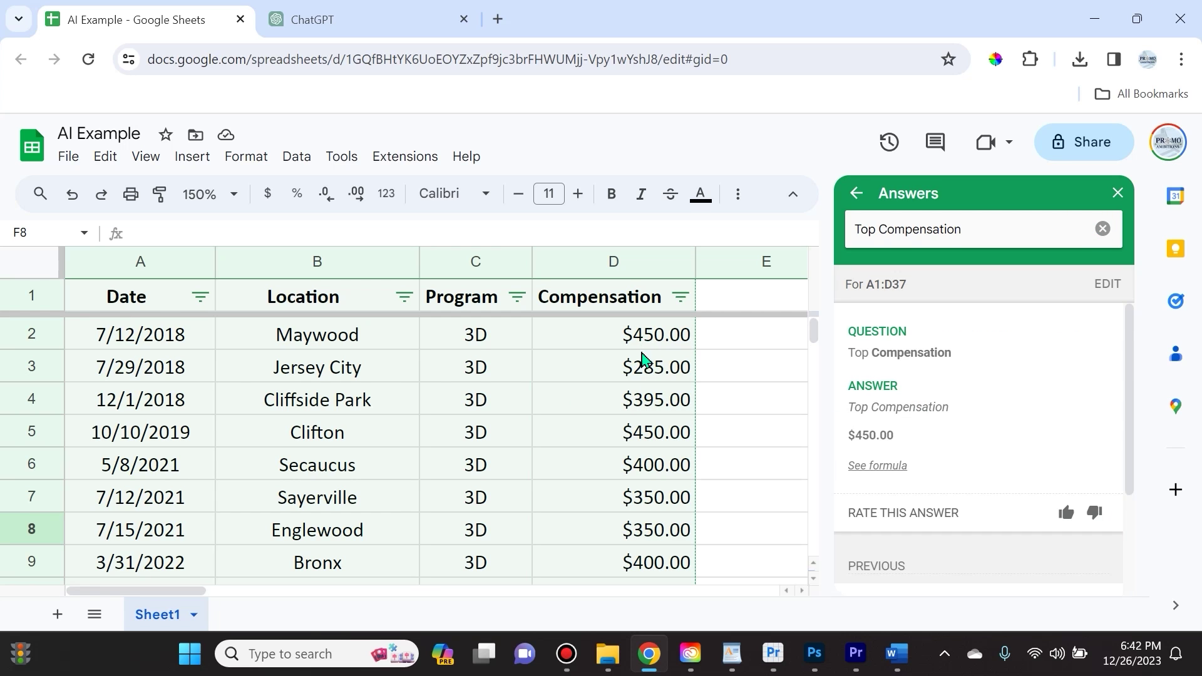
pyautogui.scroll(-5, 647, 459)
pyautogui.scroll(-5, 647, 459)
pyautogui.scroll(-4, 647, 459)
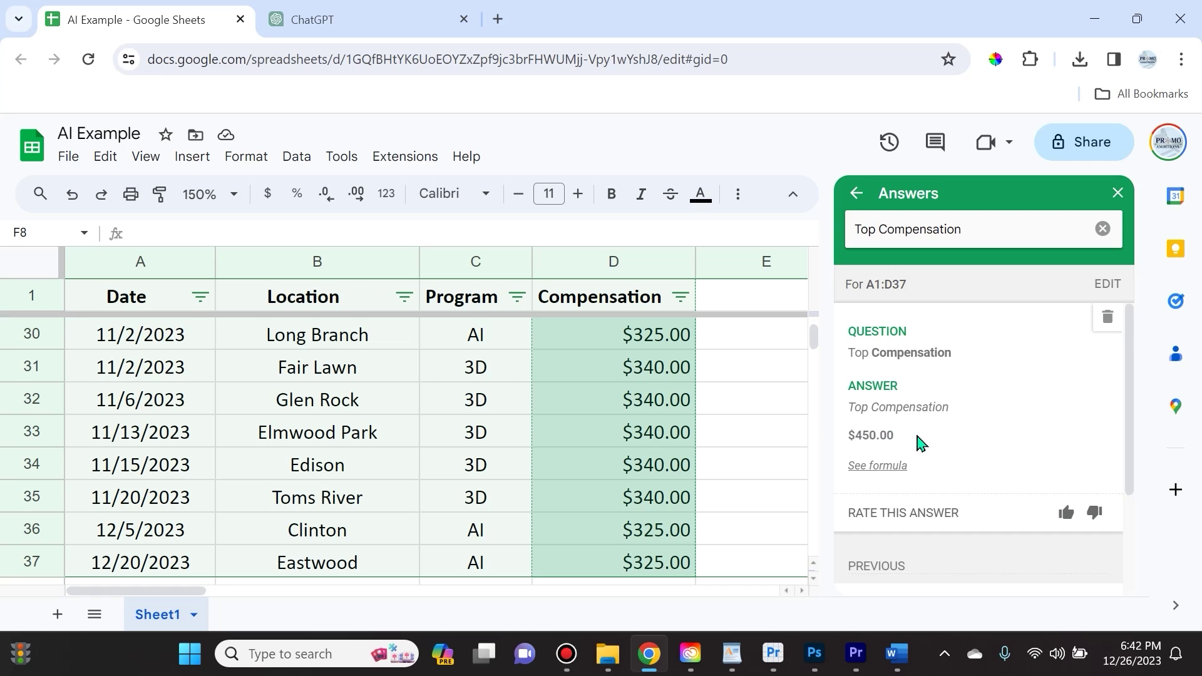
pyautogui.click(935, 434)
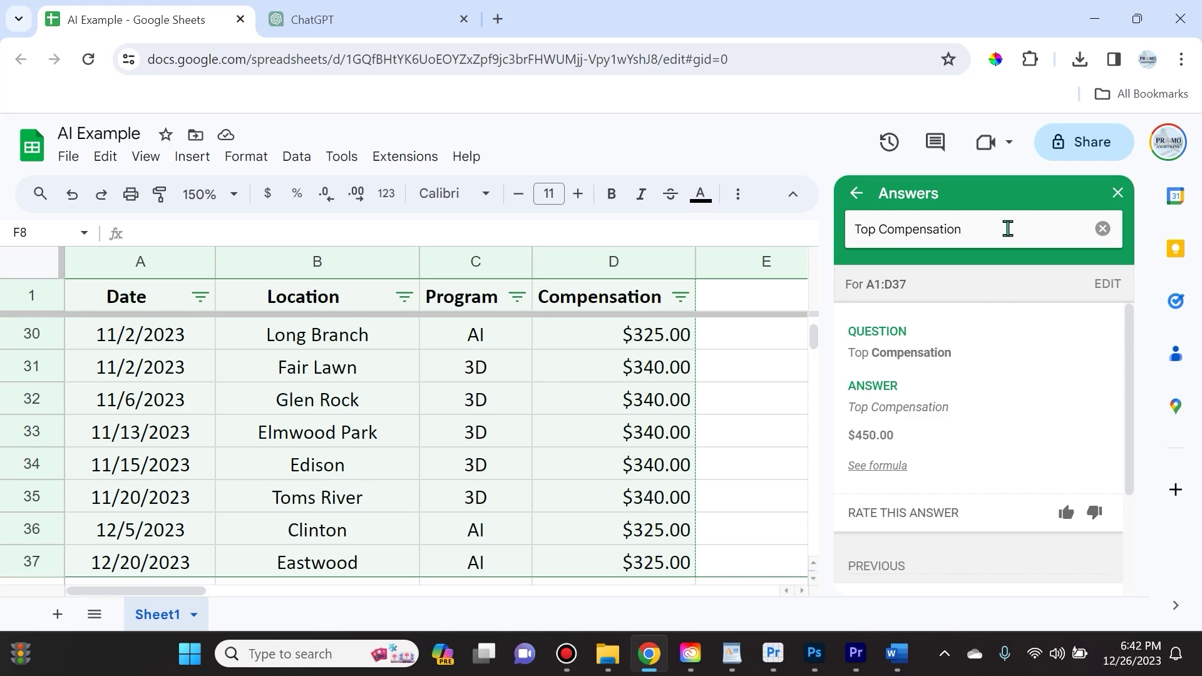
# Clear the Explore question and switch to the ChatGPT tab.
pyautogui.click(1103, 229)
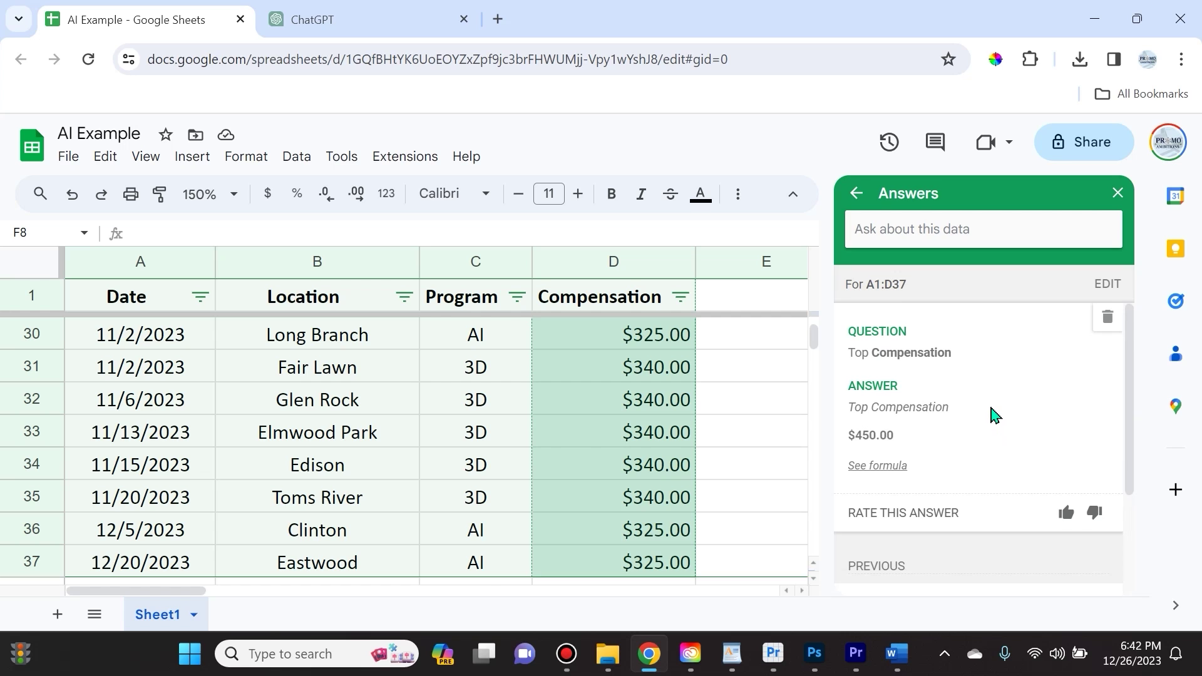
pyautogui.scroll(-5, 199, 462)
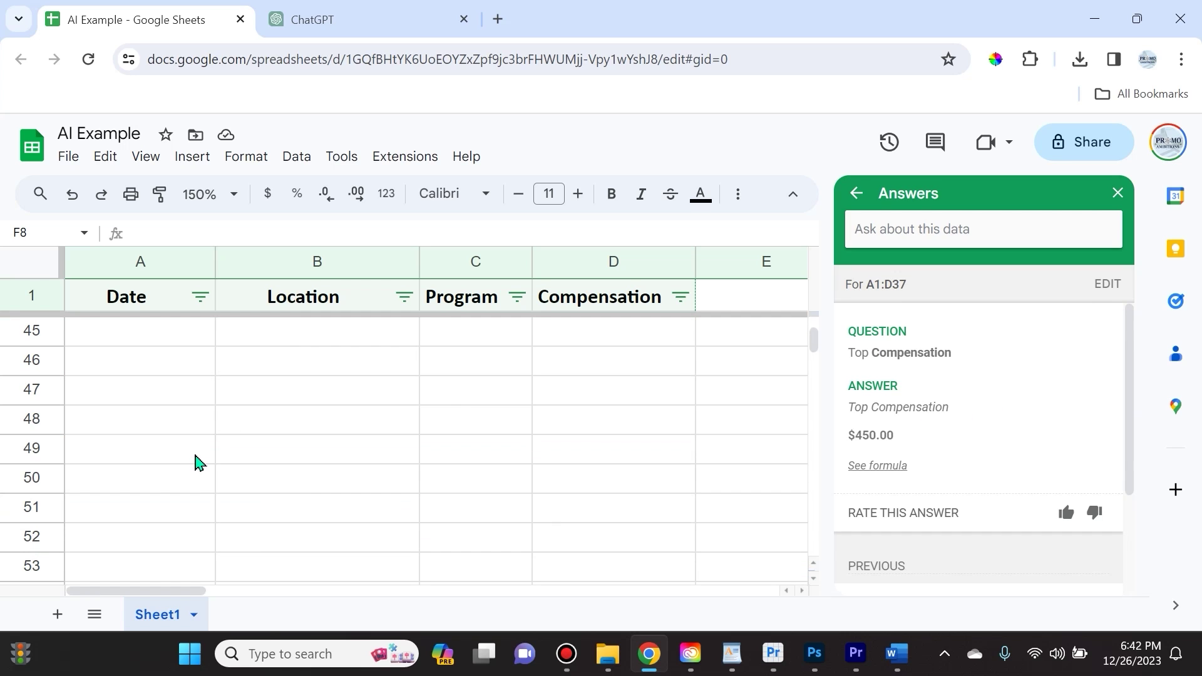
pyautogui.scroll(5, 199, 461)
pyautogui.scroll(5, 215, 465)
pyautogui.scroll(3, 214, 465)
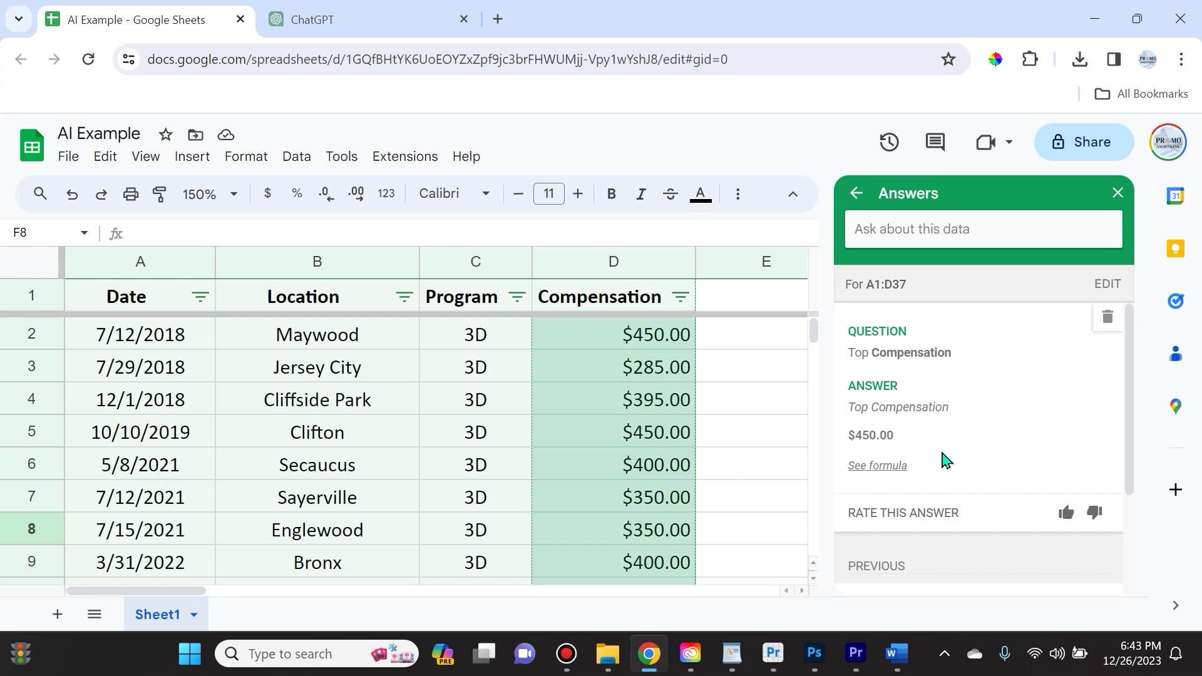
pyautogui.click(369, 17)
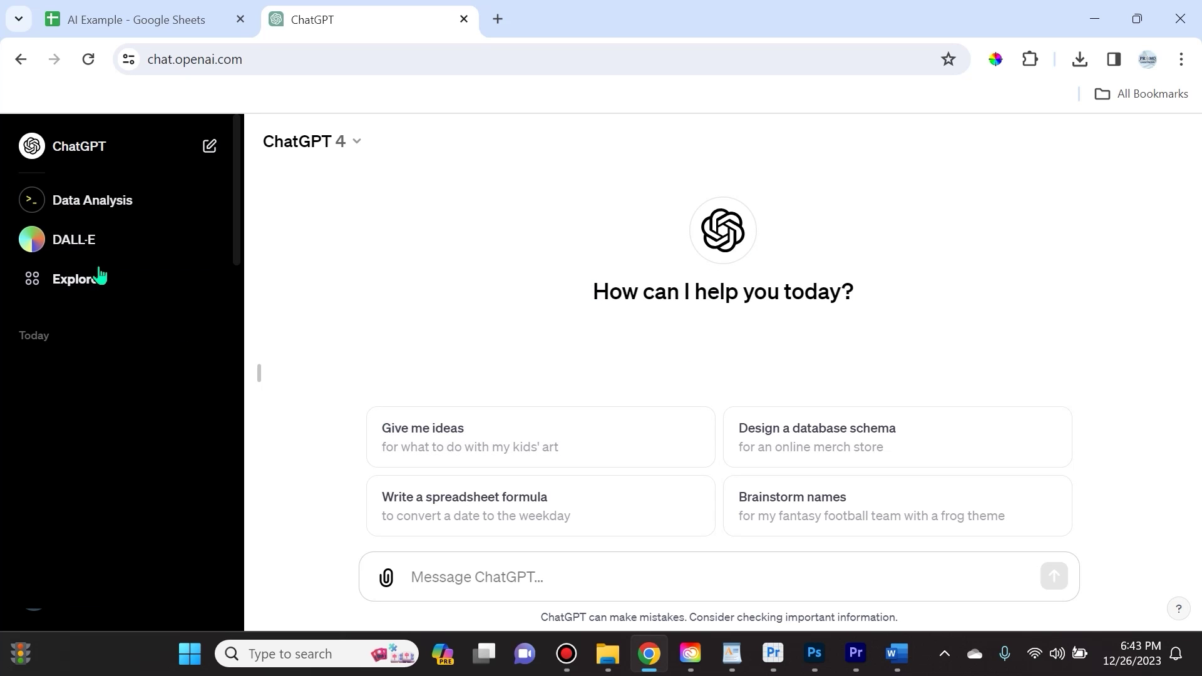
# Start a chat with the Data Analysis GPT from the GPT catalogue.
pyautogui.click(60, 283)
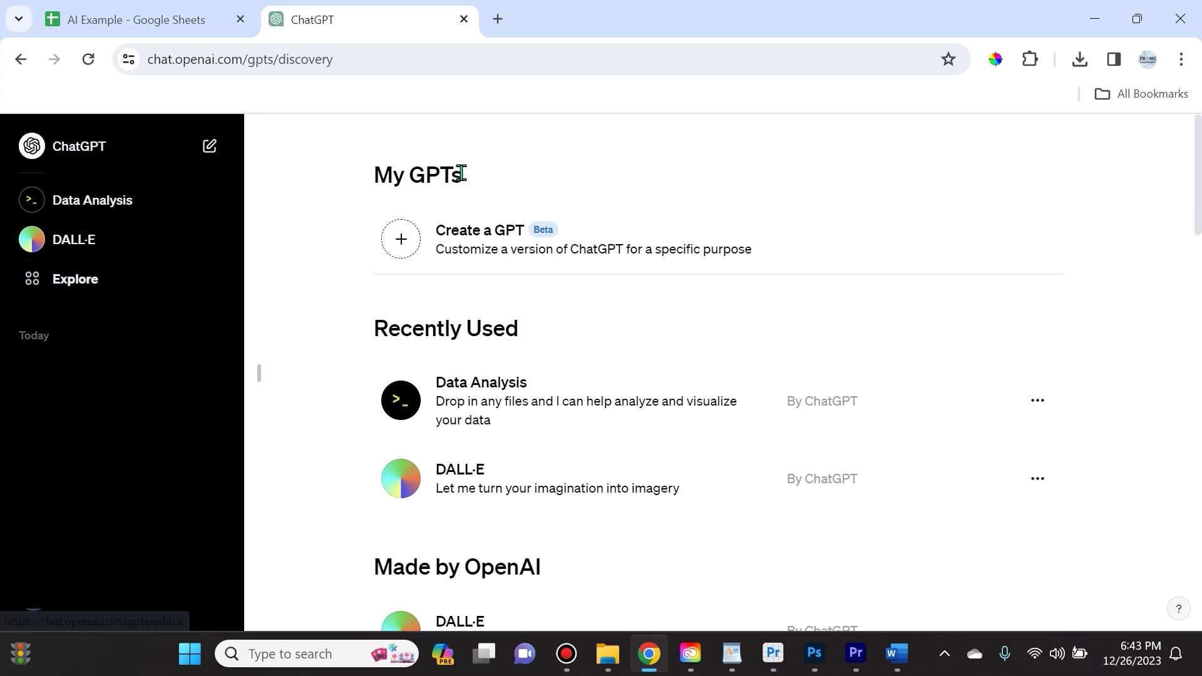
pyautogui.scroll(-5, 702, 353)
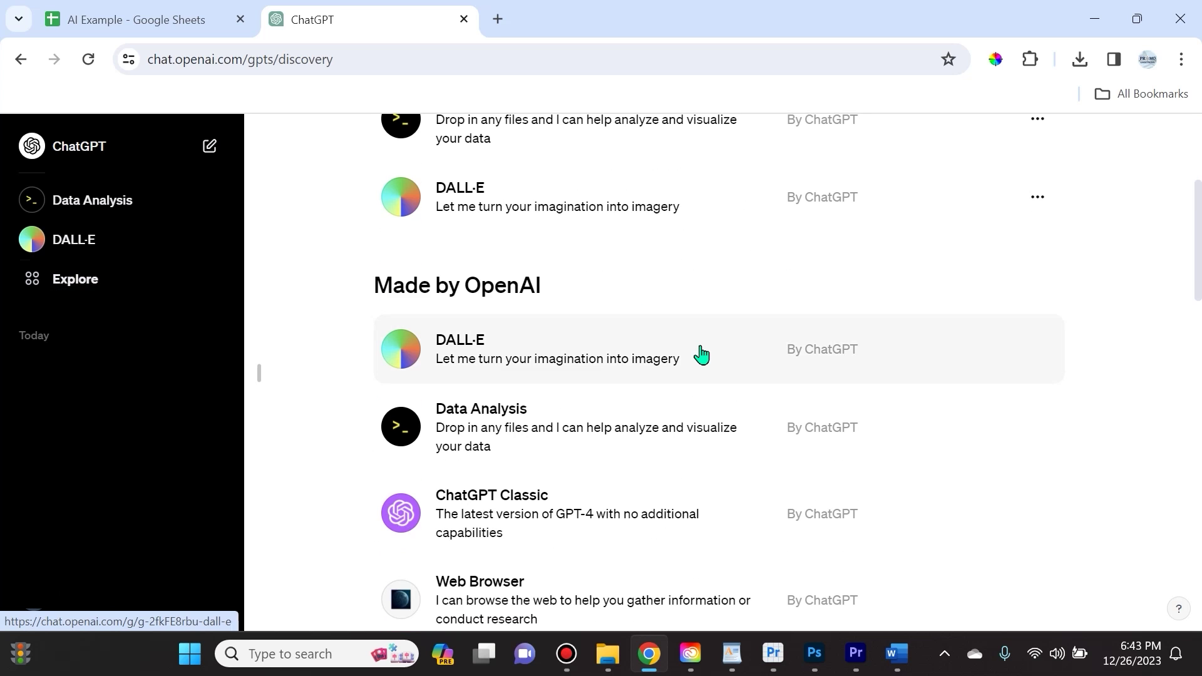
pyautogui.scroll(2, 670, 388)
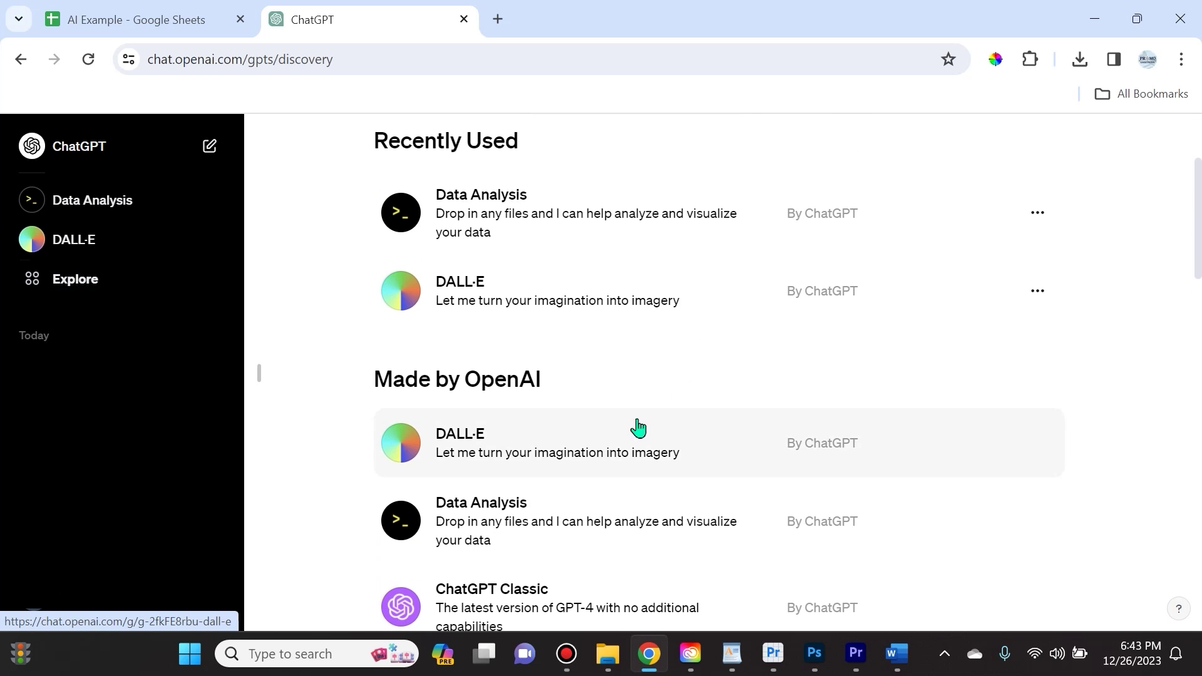
pyautogui.click(479, 199)
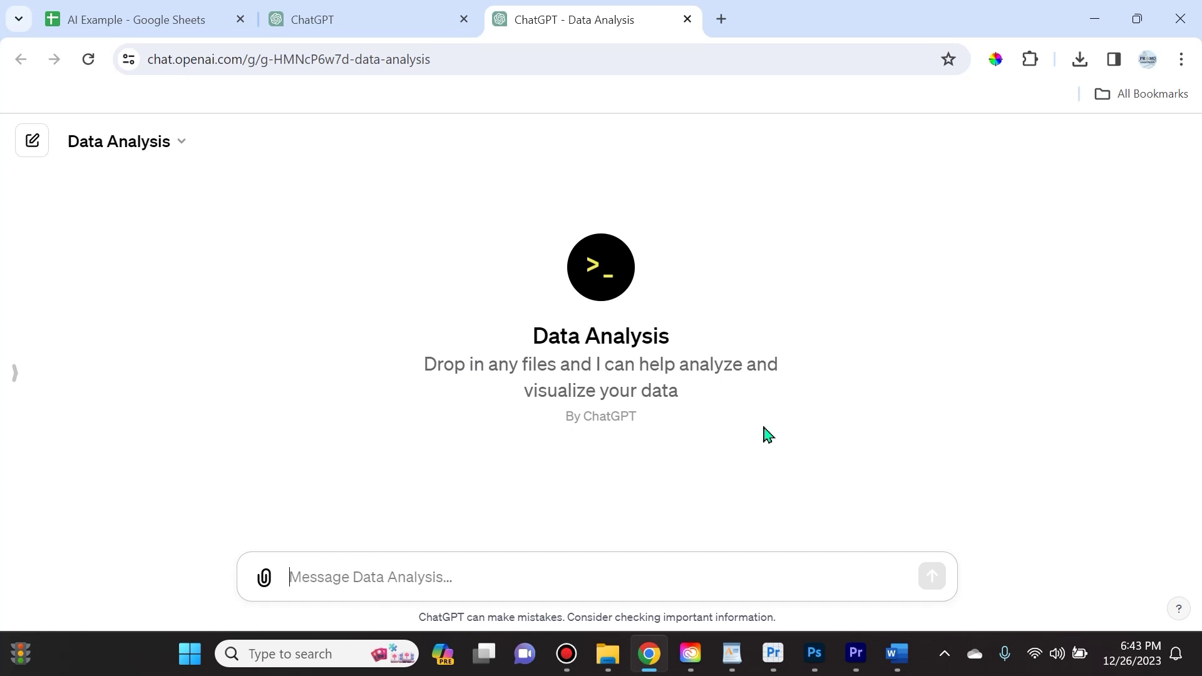
# Write the best-season compensation question and attach AI Example.xlsx.
pyautogui.write('Which season was the best performing one as far as compensation is concerned?')
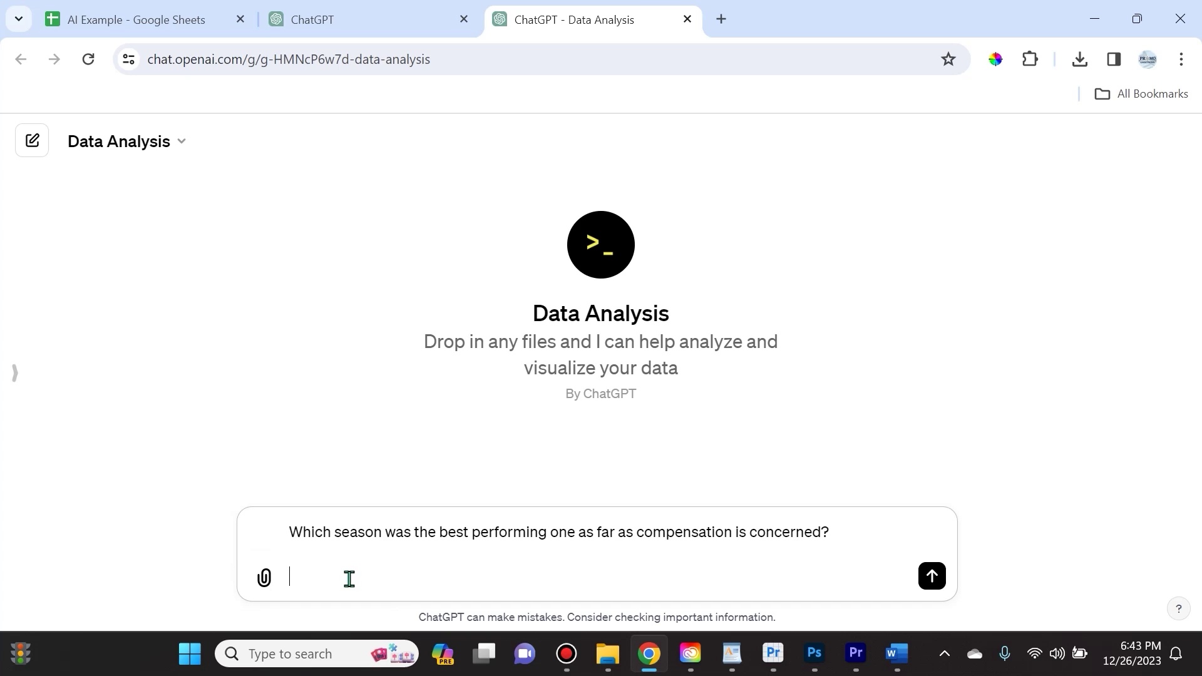
pyautogui.press('BackSpace')
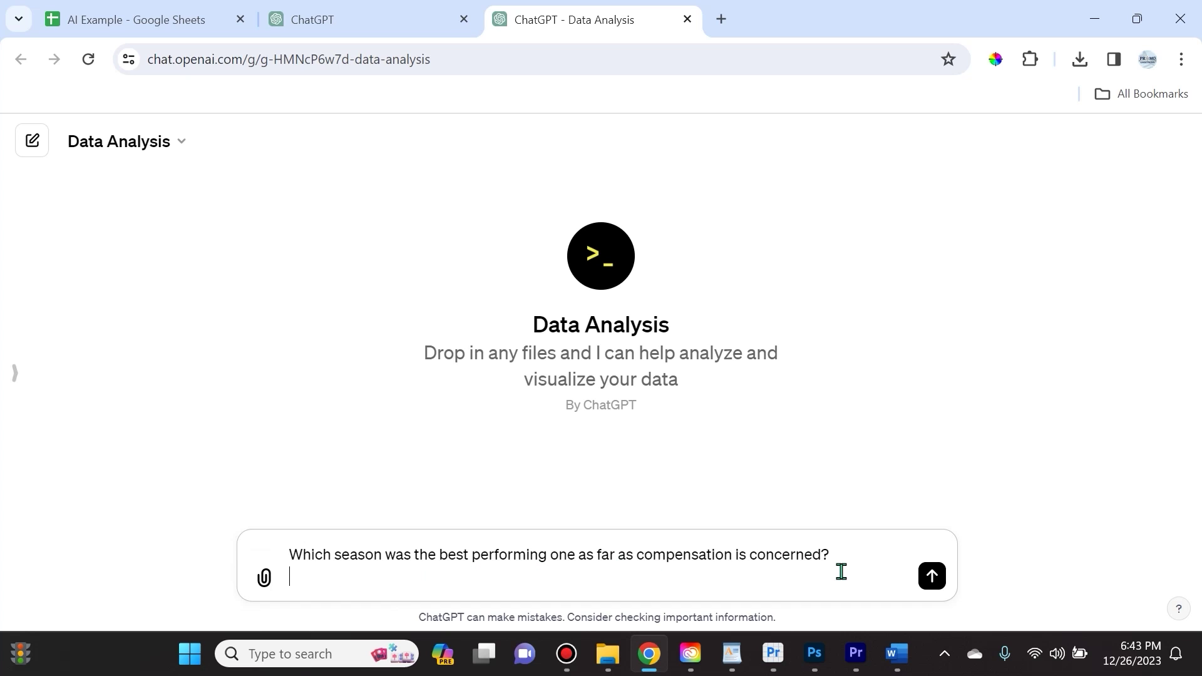
pyautogui.click(264, 578)
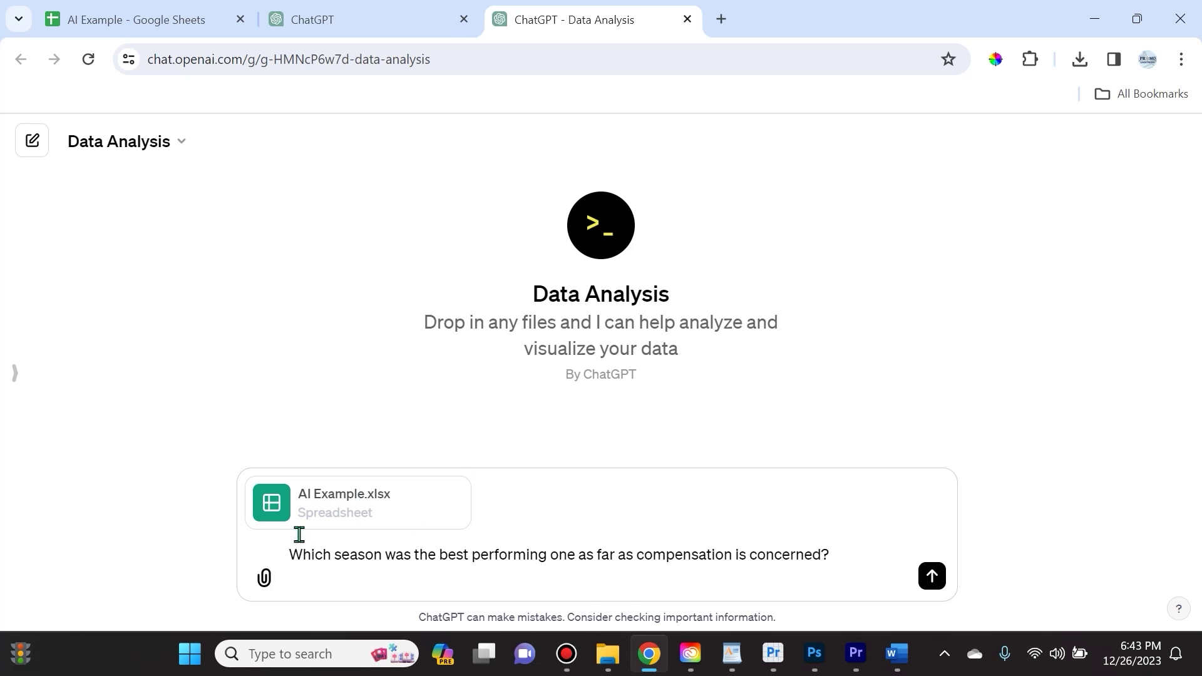
pyautogui.click(97, 21)
pyautogui.click(519, 14)
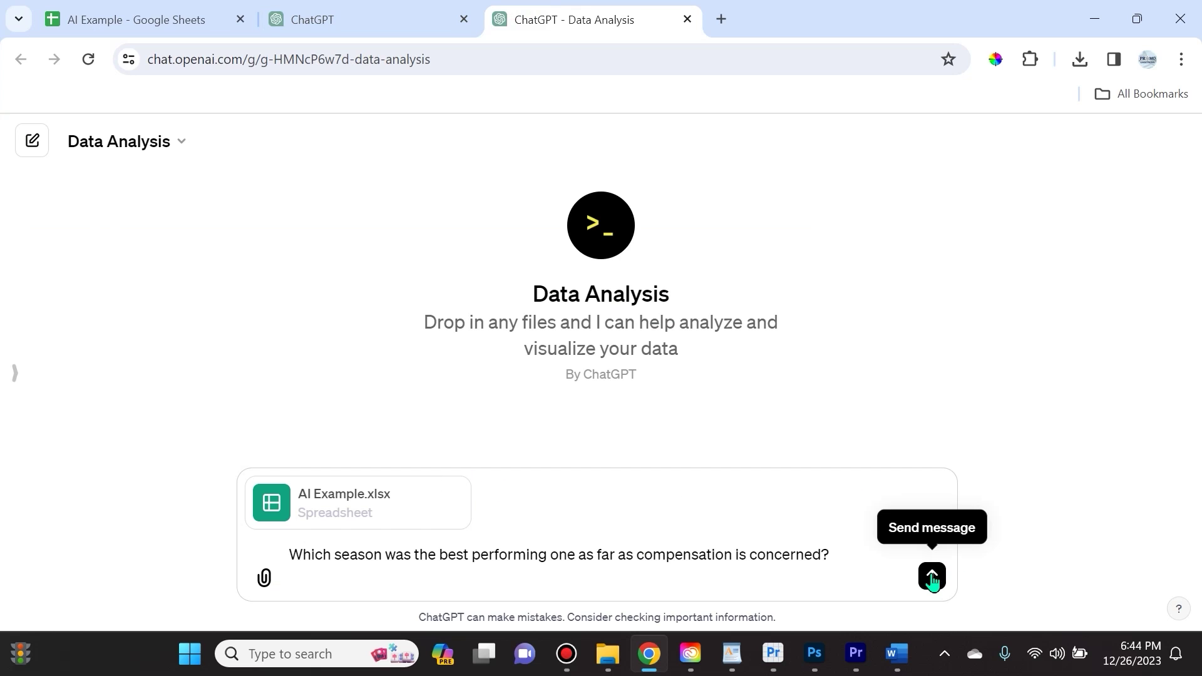
# Send the question and read the reply naming Autumn best at $5,200.
pyautogui.click(932, 577)
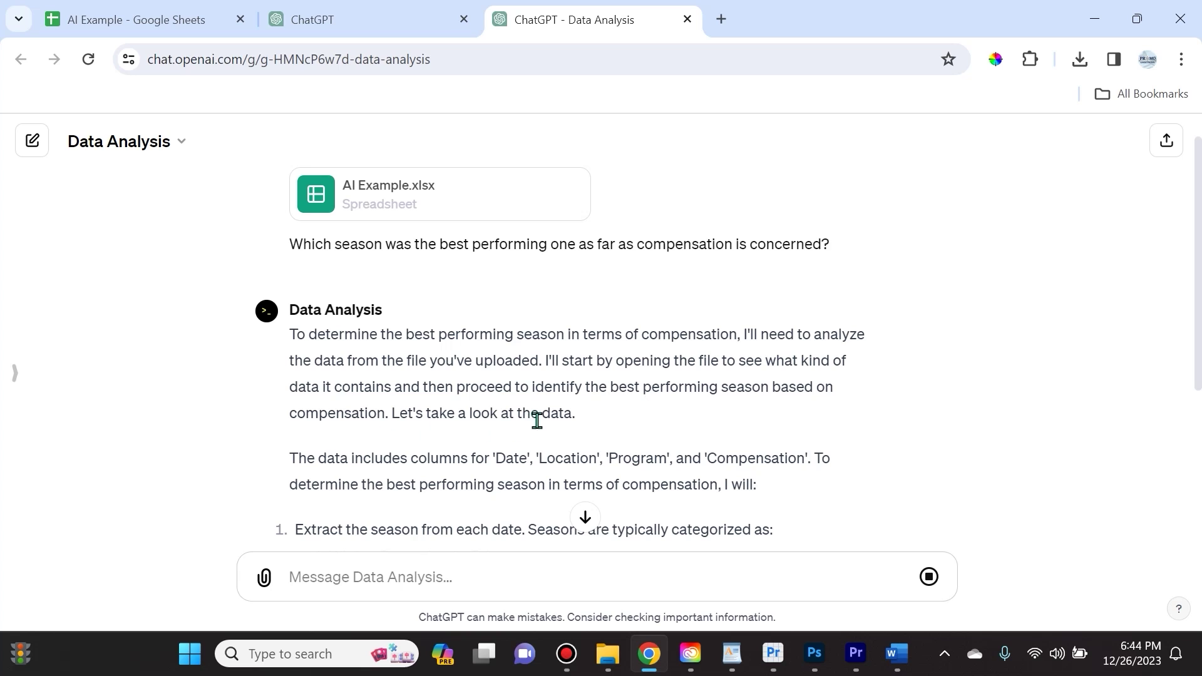
pyautogui.scroll(-3, 687, 443)
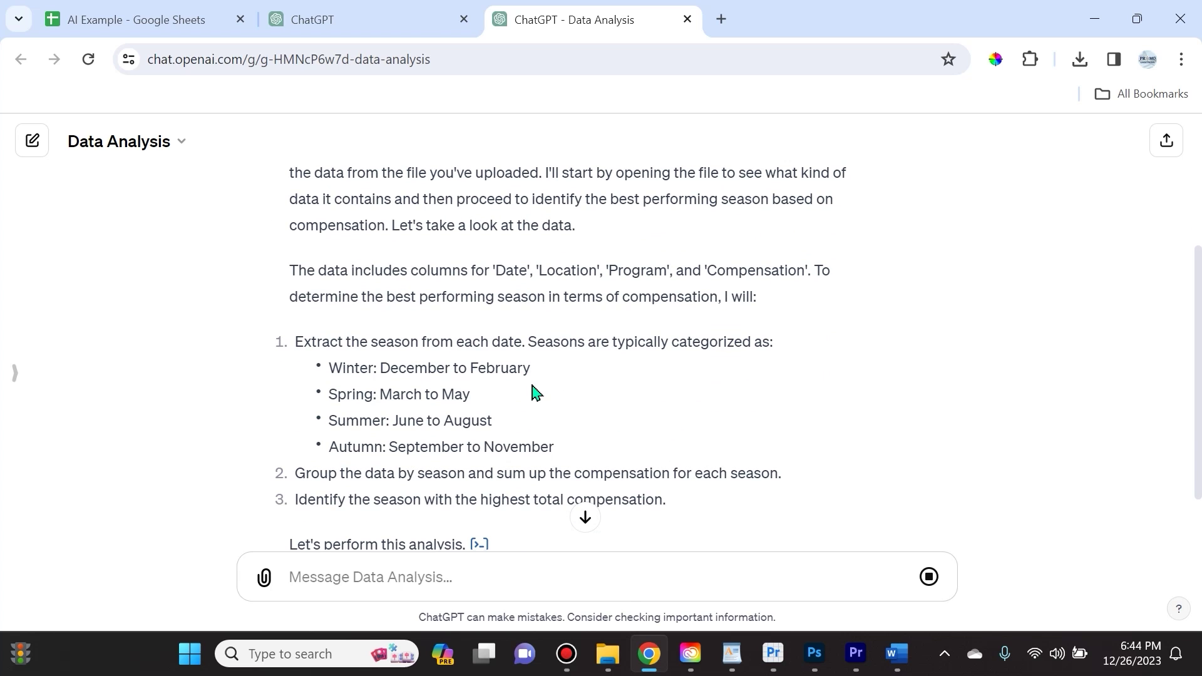
pyautogui.scroll(-2, 532, 390)
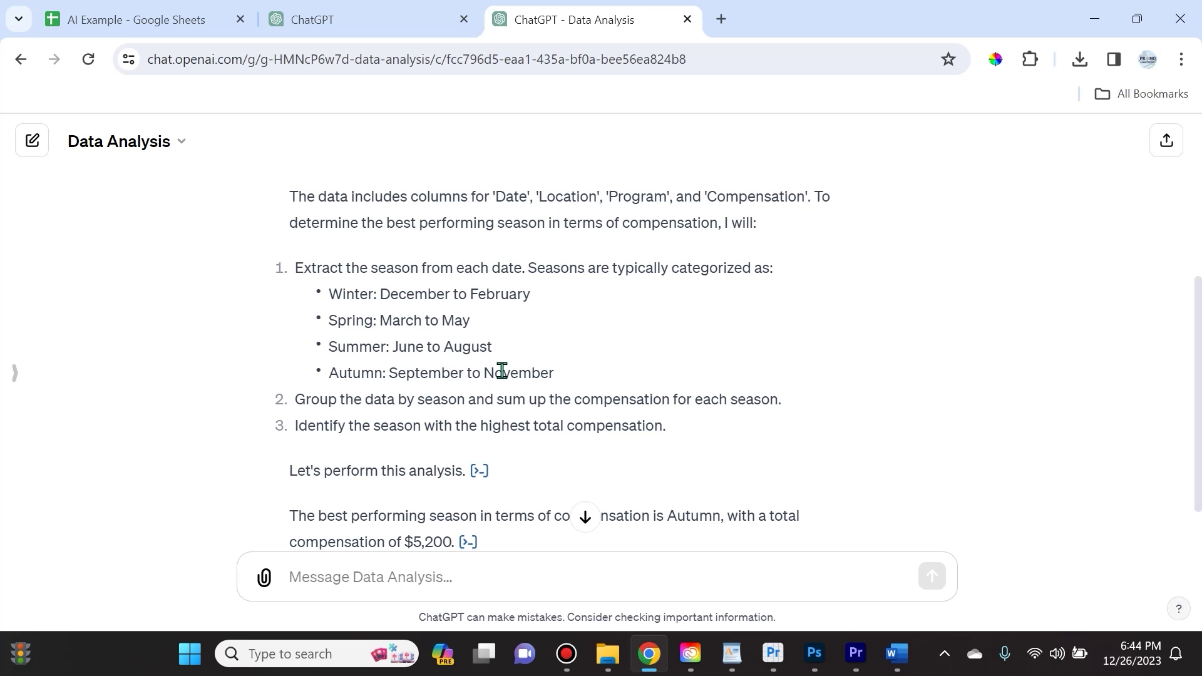
pyautogui.scroll(-2, 309, 471)
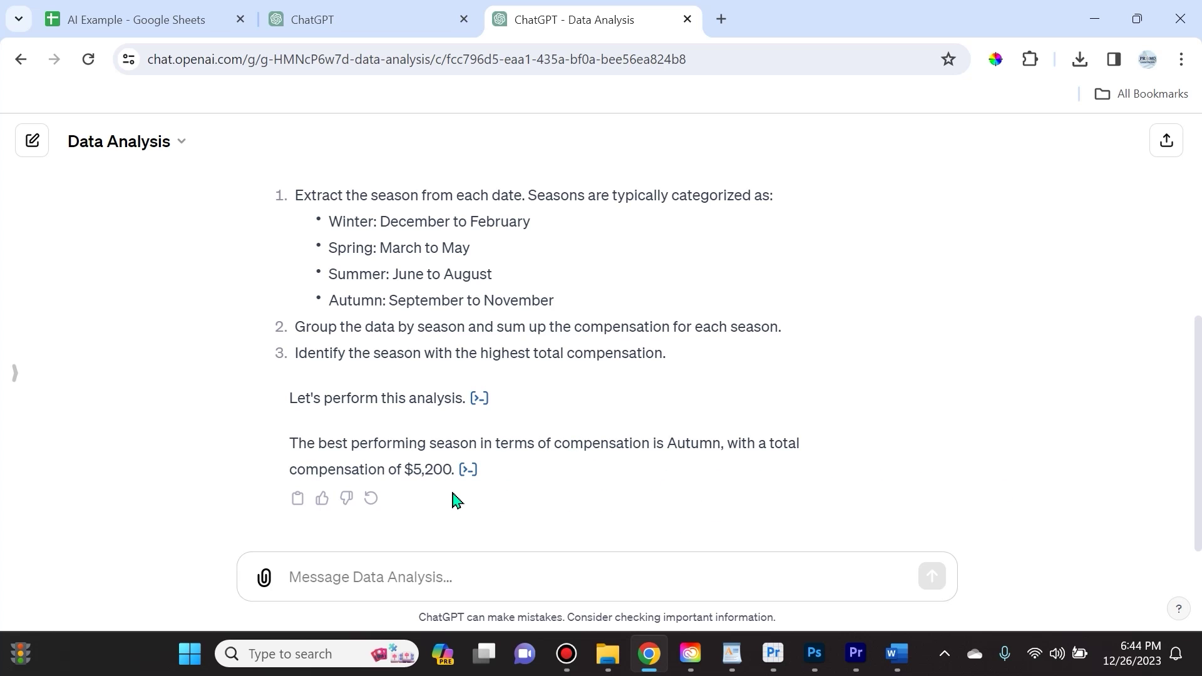
pyautogui.scroll(4, 464, 504)
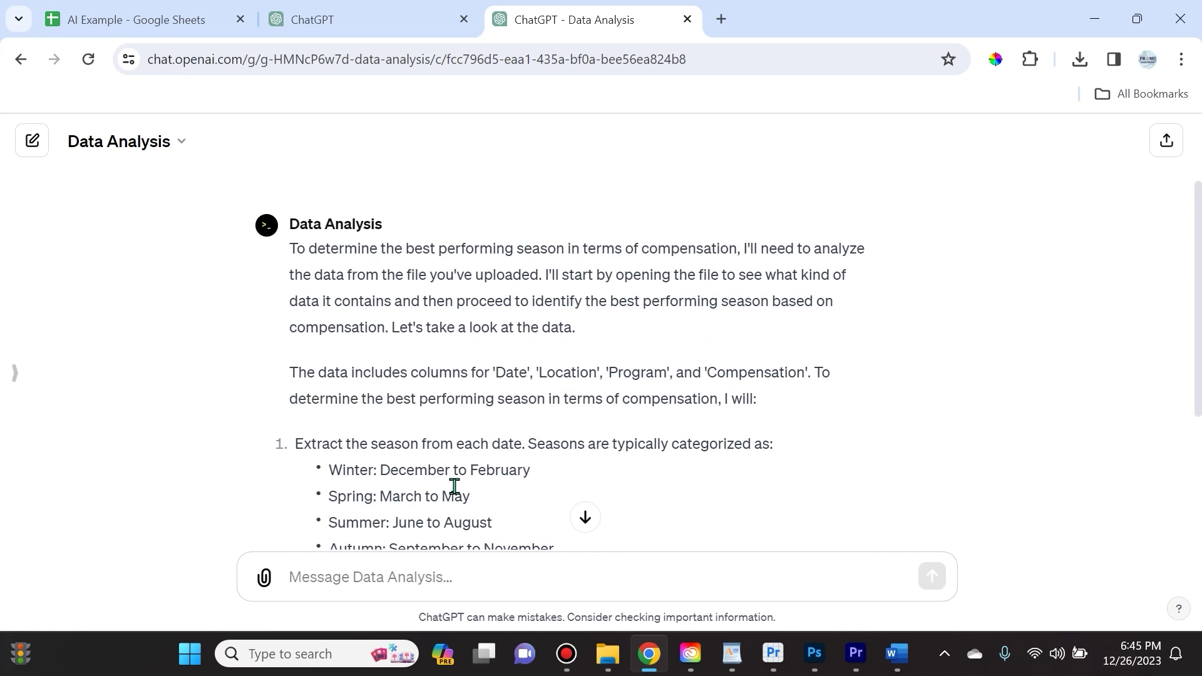
pyautogui.scroll(2, 449, 486)
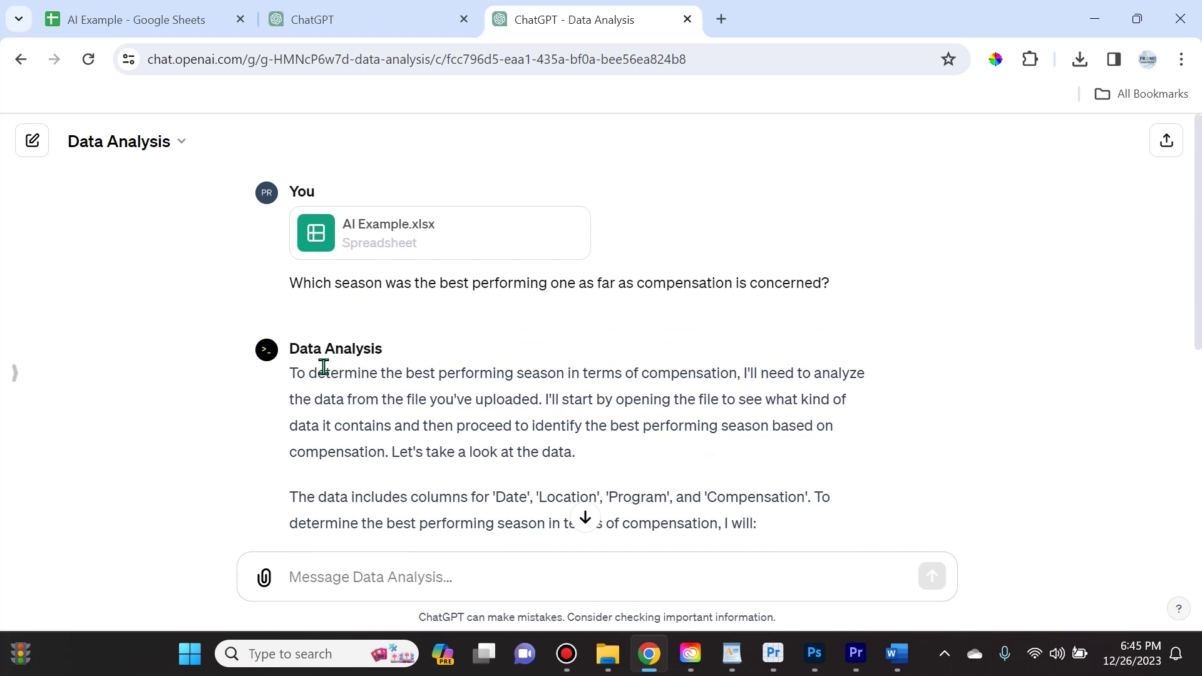
pyautogui.scroll(-3, 332, 372)
pyautogui.scroll(-3, 345, 382)
# Highlight the Winter month range in the reply, then return to the Autumn result.
pyautogui.click(451, 574)
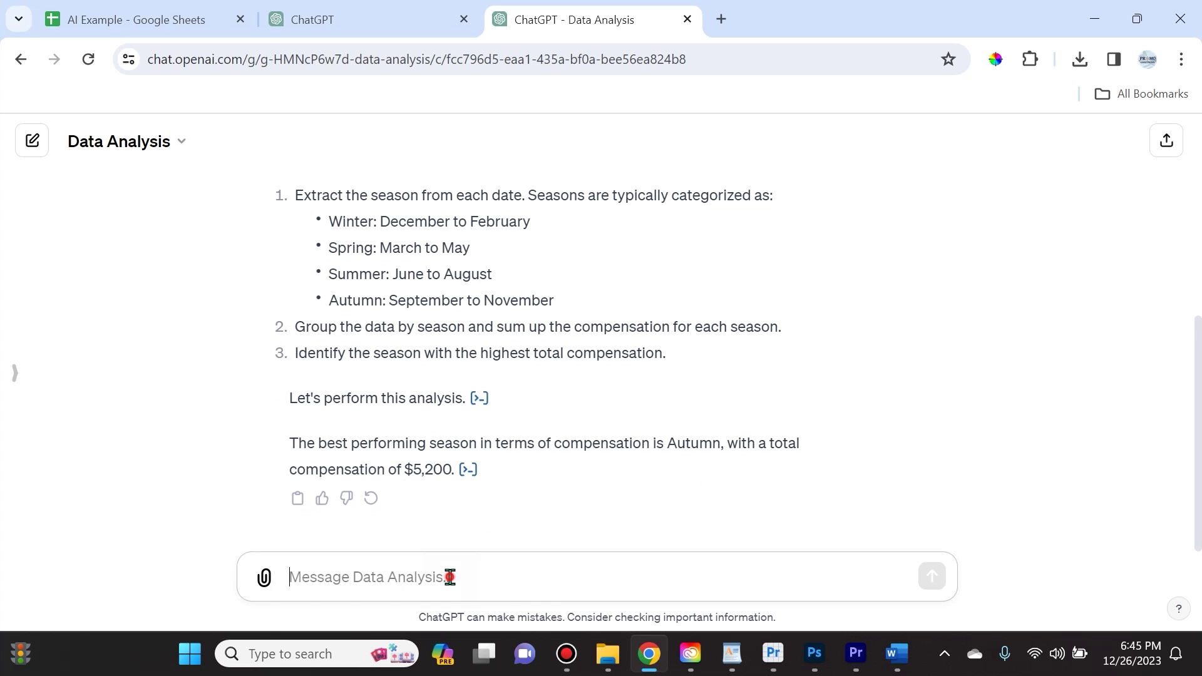
pyautogui.scroll(2, 454, 533)
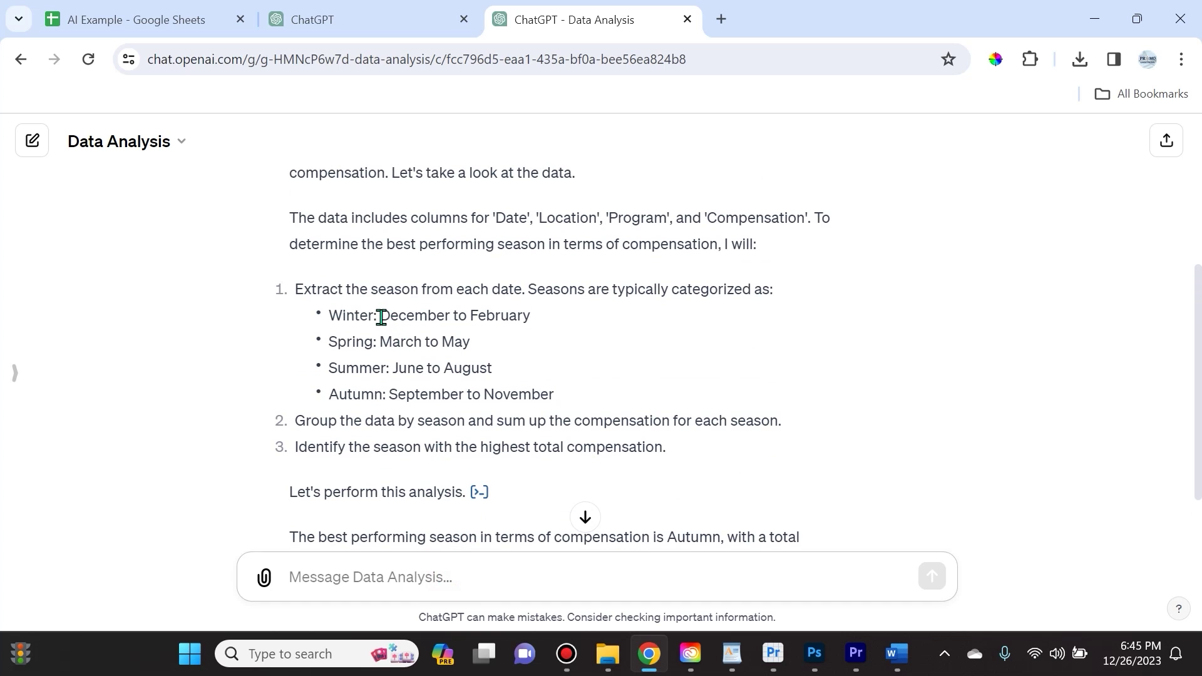
pyautogui.moveTo(381, 317); pyautogui.dragTo(574, 313)
pyautogui.click(540, 352)
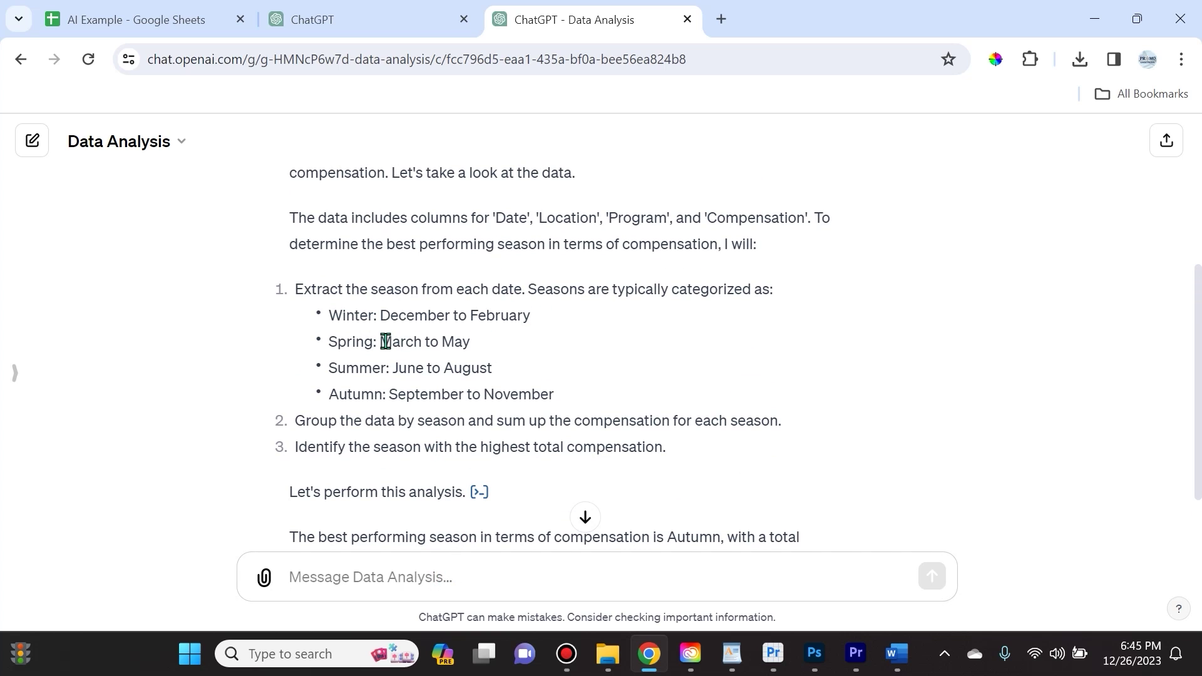
pyautogui.scroll(-2, 450, 336)
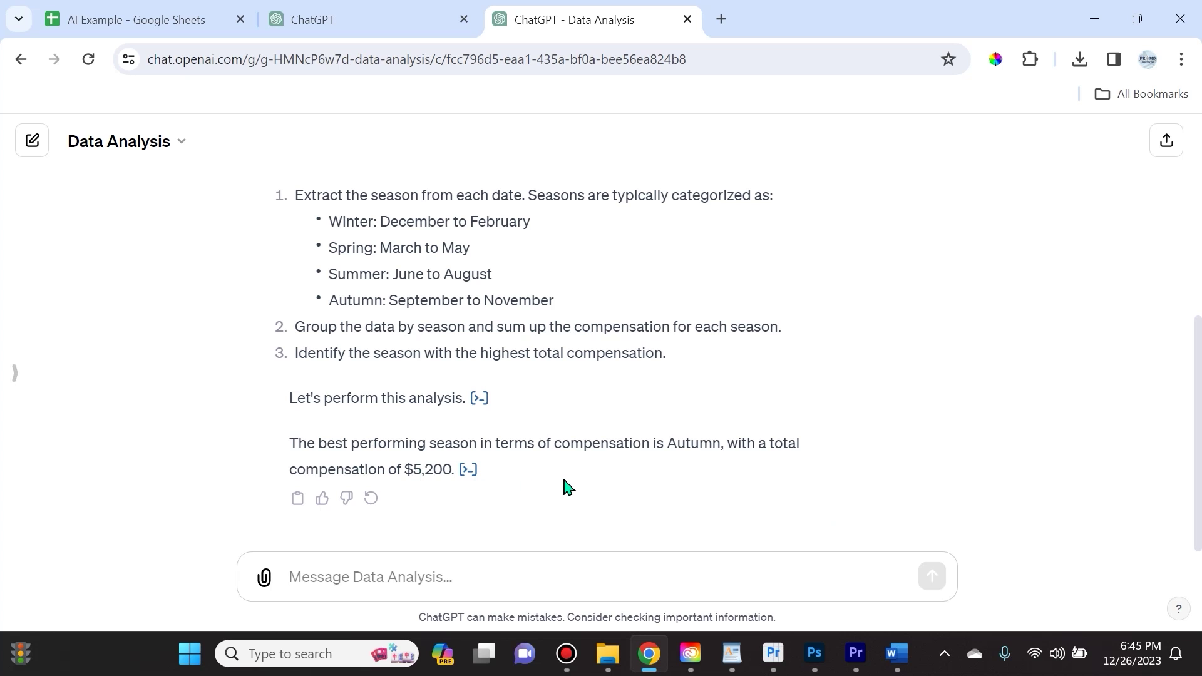
pyautogui.scroll(10, 379, 462)
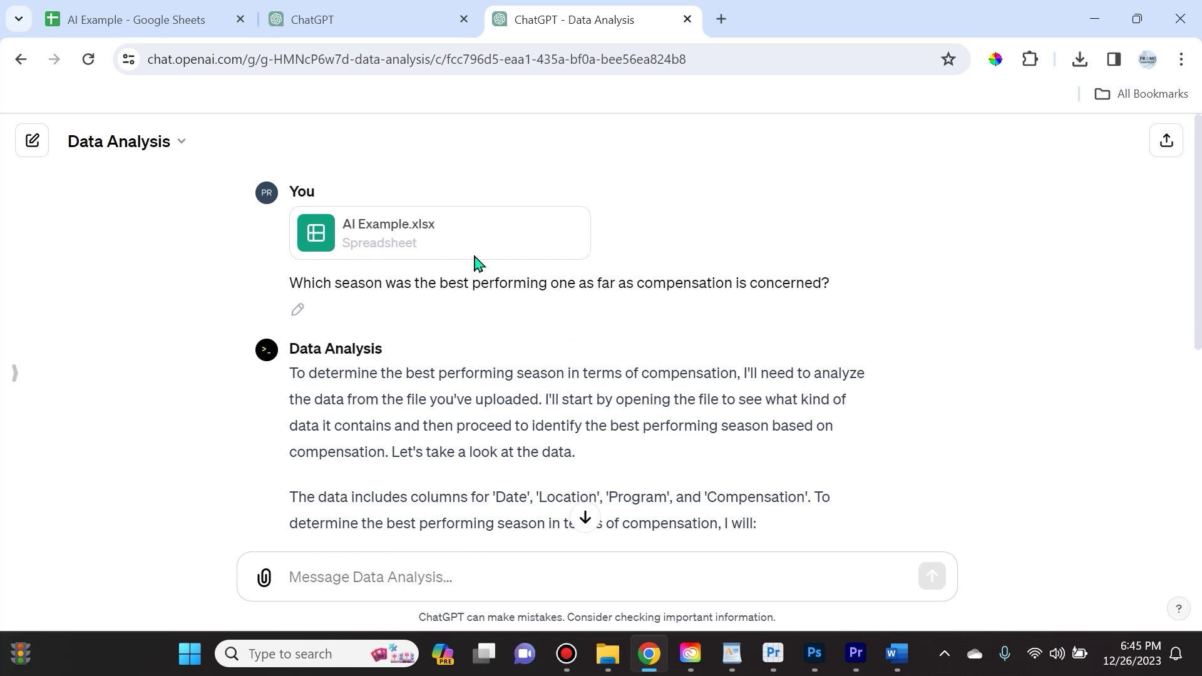
pyautogui.scroll(-10, 379, 288)
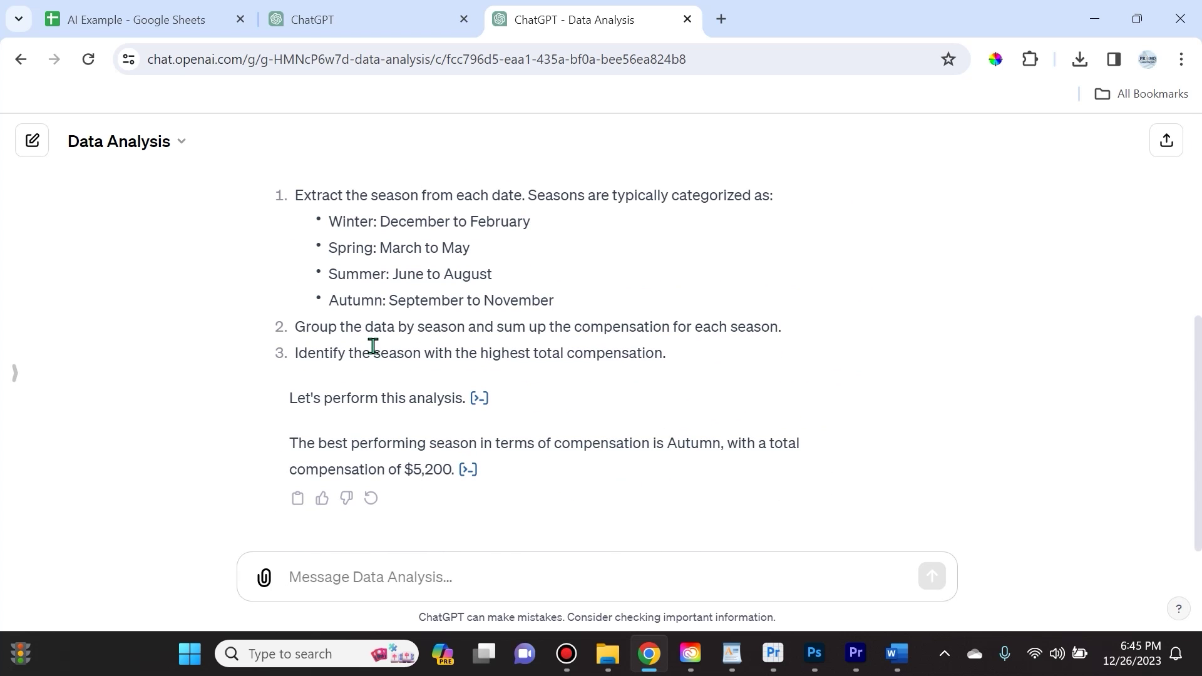
# Ask which quarter of each year performed best; 2023 Q4 leads at $4,375.
pyautogui.write('I would like to analyze the data as Q1, Q2, Q3, Q4 and I would like to know which quarter of which year was the best performing quarter...')
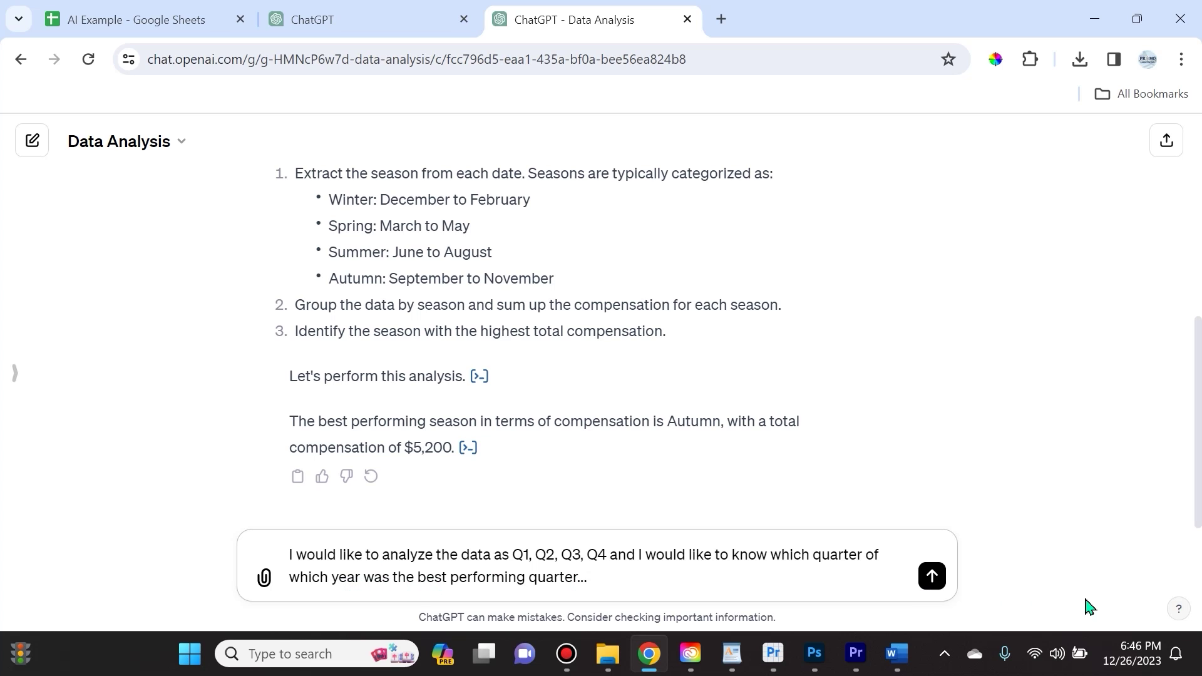
pyautogui.click(931, 576)
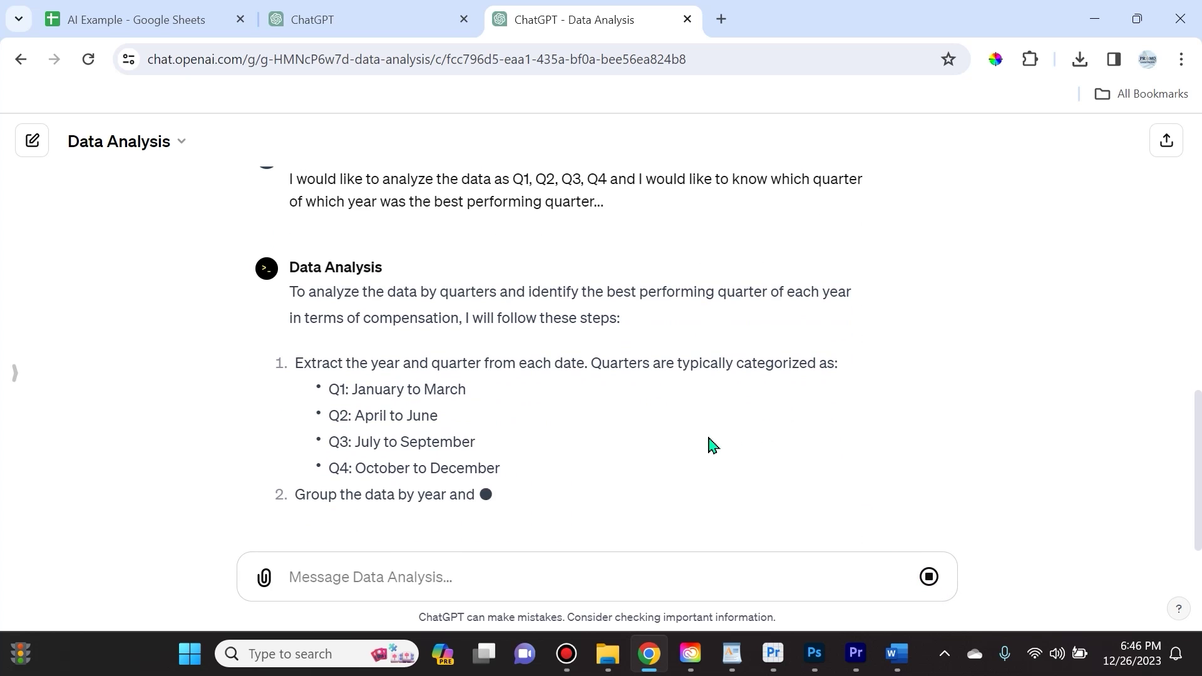
pyautogui.scroll(3, 455, 427)
pyautogui.scroll(-2, 456, 428)
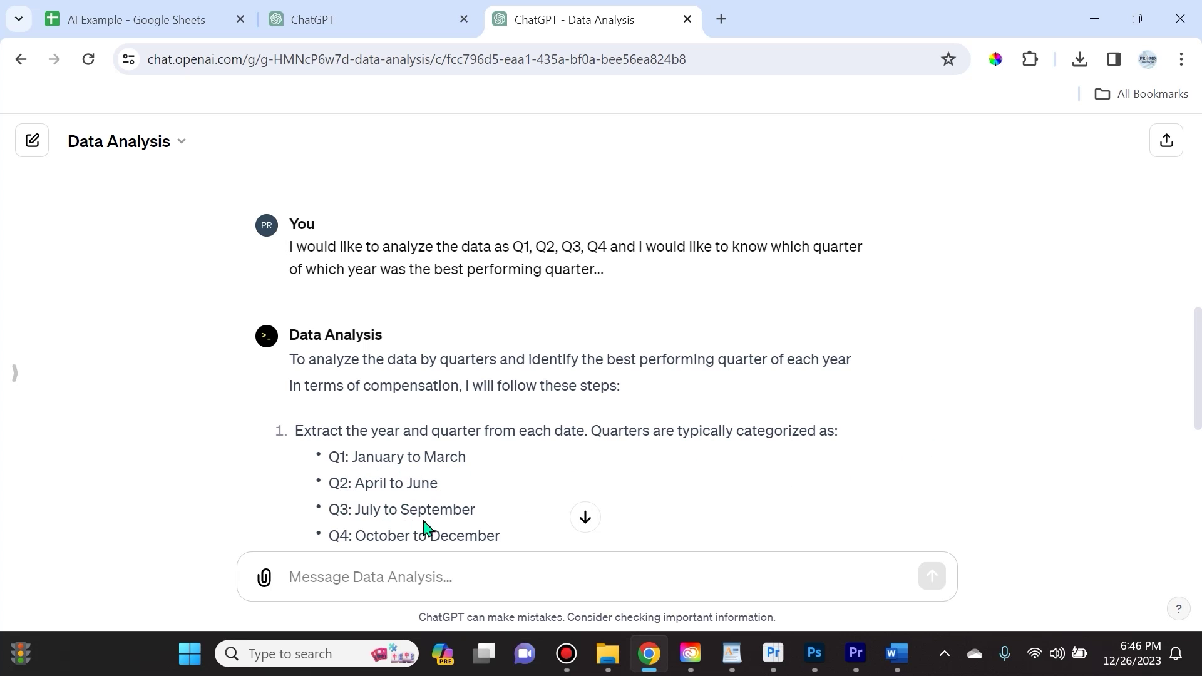
pyautogui.scroll(-2, 423, 526)
pyautogui.scroll(-1, 407, 467)
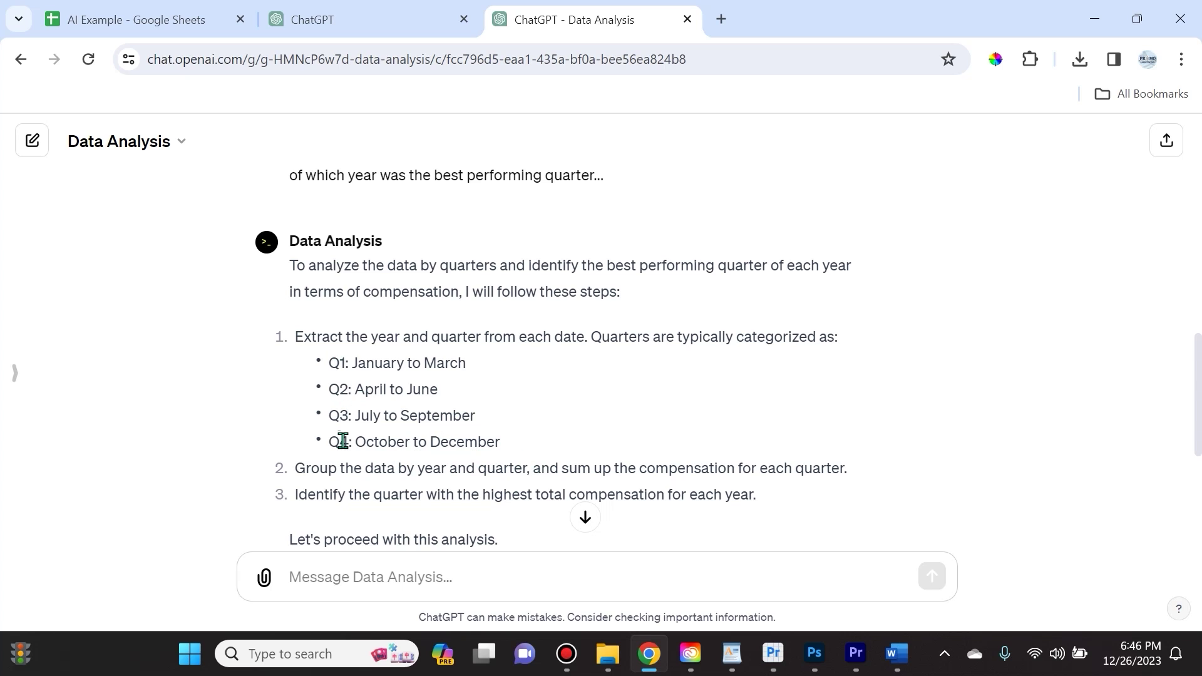
pyautogui.scroll(-3, 343, 439)
pyautogui.scroll(-2, 420, 438)
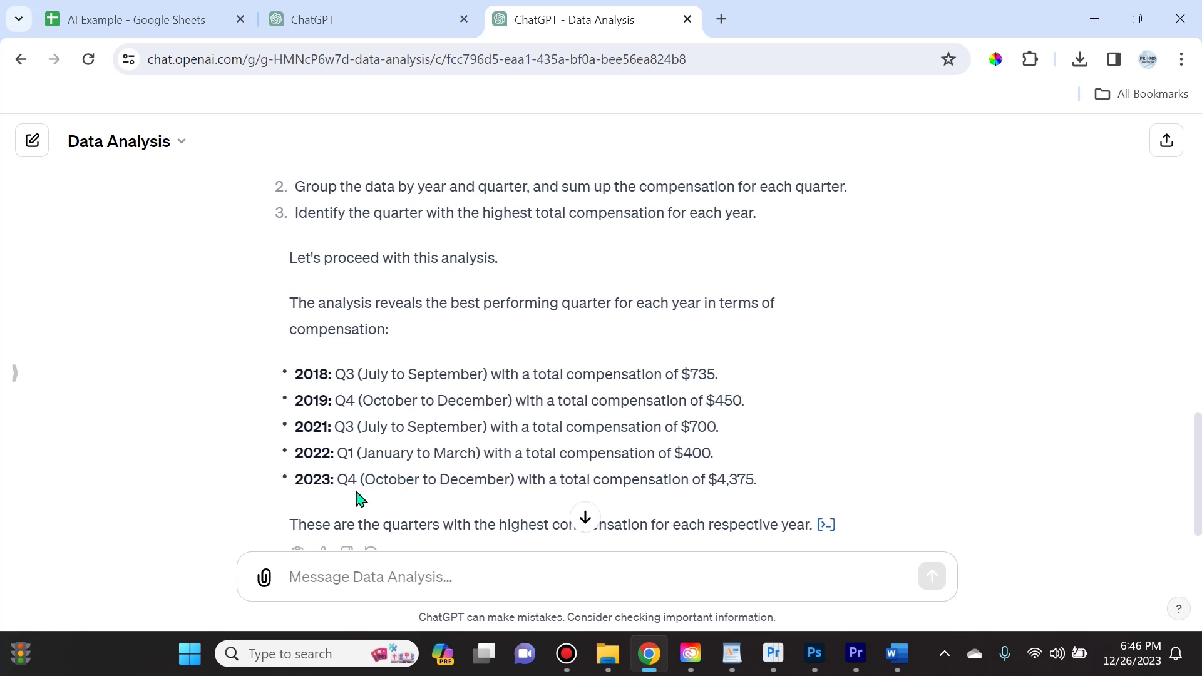
# Highlight the 2023 Q4 $4,375 result line.
pyautogui.scroll(-1, 325, 498)
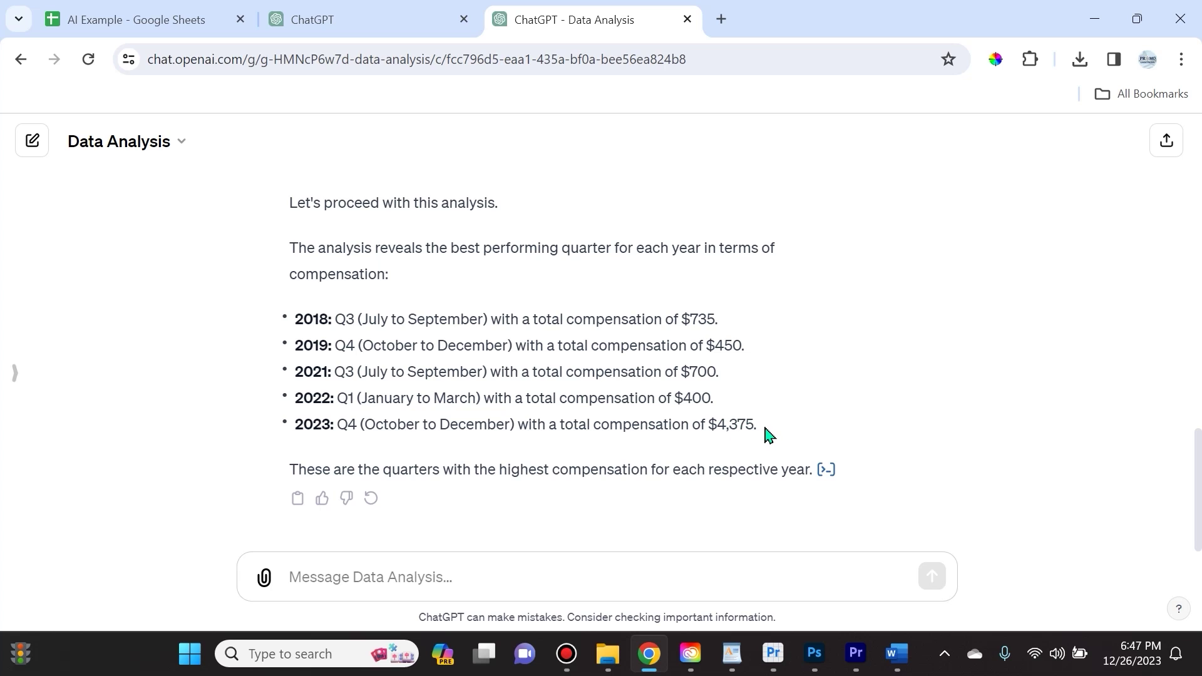
pyautogui.moveTo(757, 426); pyautogui.dragTo(330, 429)
pyautogui.click(330, 431)
pyautogui.moveTo(771, 423); pyautogui.dragTo(303, 419)
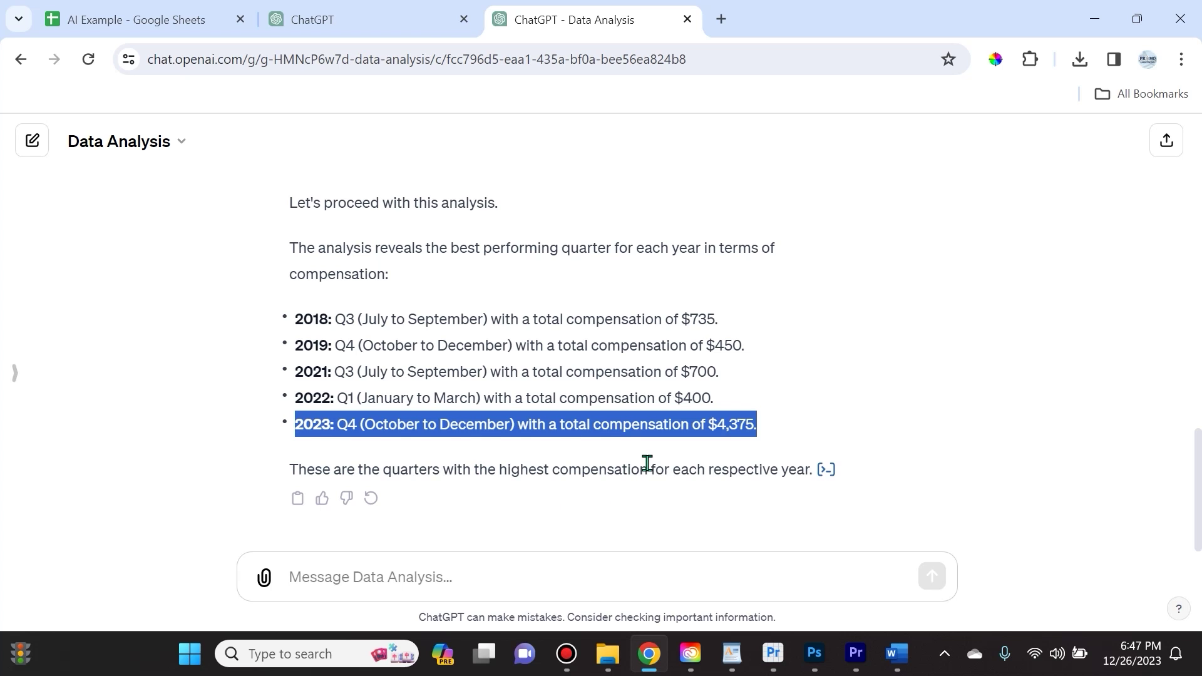
# Compare with the earlier season answer, then return to the GPT catalogue tab.
pyautogui.scroll(4, 647, 464)
pyautogui.scroll(2, 648, 466)
pyautogui.scroll(3, 650, 468)
pyautogui.scroll(4, 652, 464)
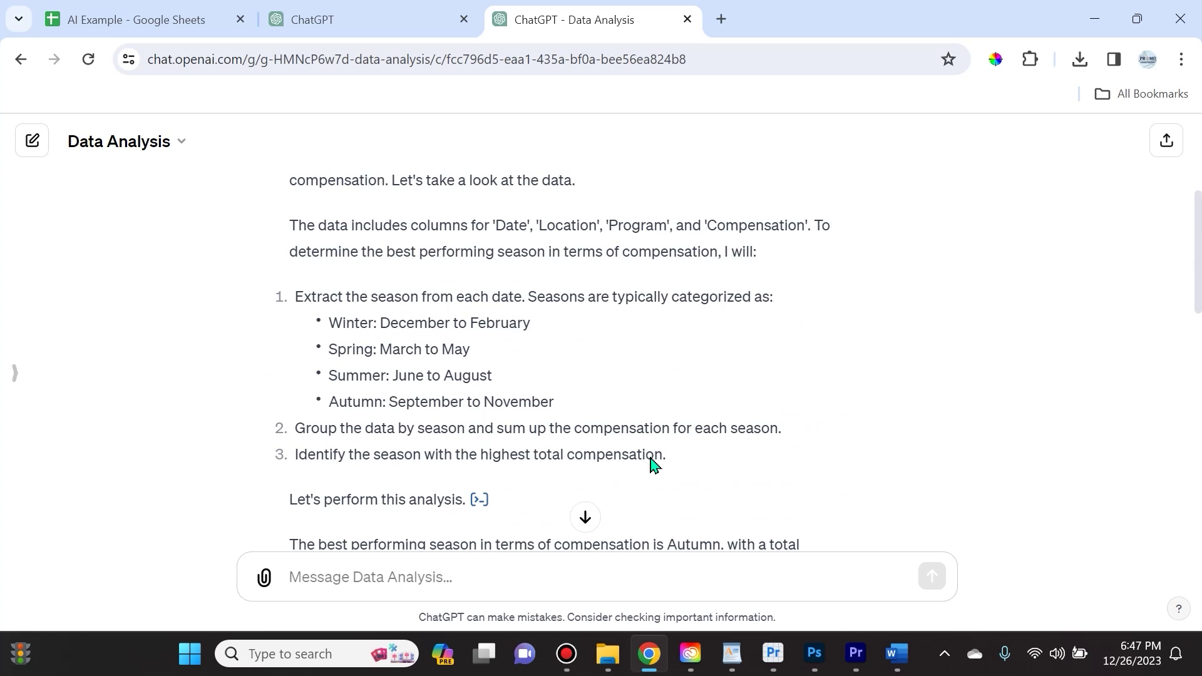
pyautogui.scroll(4, 651, 463)
pyautogui.scroll(-1, 651, 463)
pyautogui.scroll(-5, 652, 461)
pyautogui.scroll(-4, 651, 462)
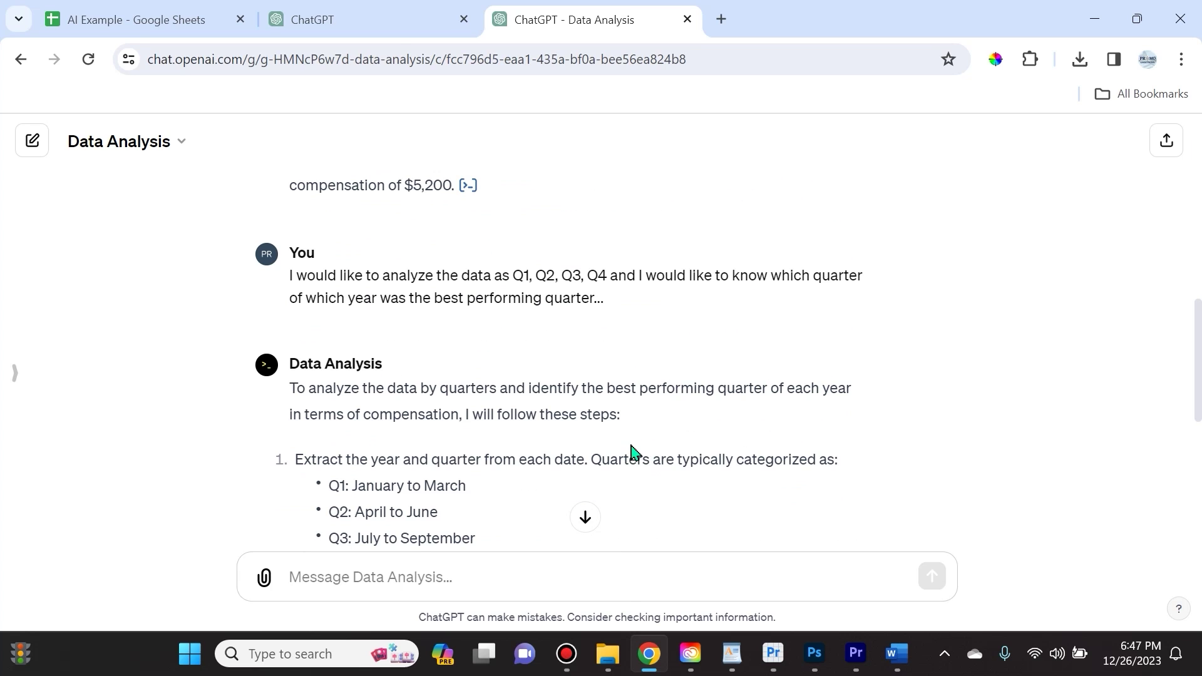
pyautogui.scroll(-5, 632, 454)
pyautogui.scroll(-2, 614, 442)
pyautogui.scroll(-2, 604, 436)
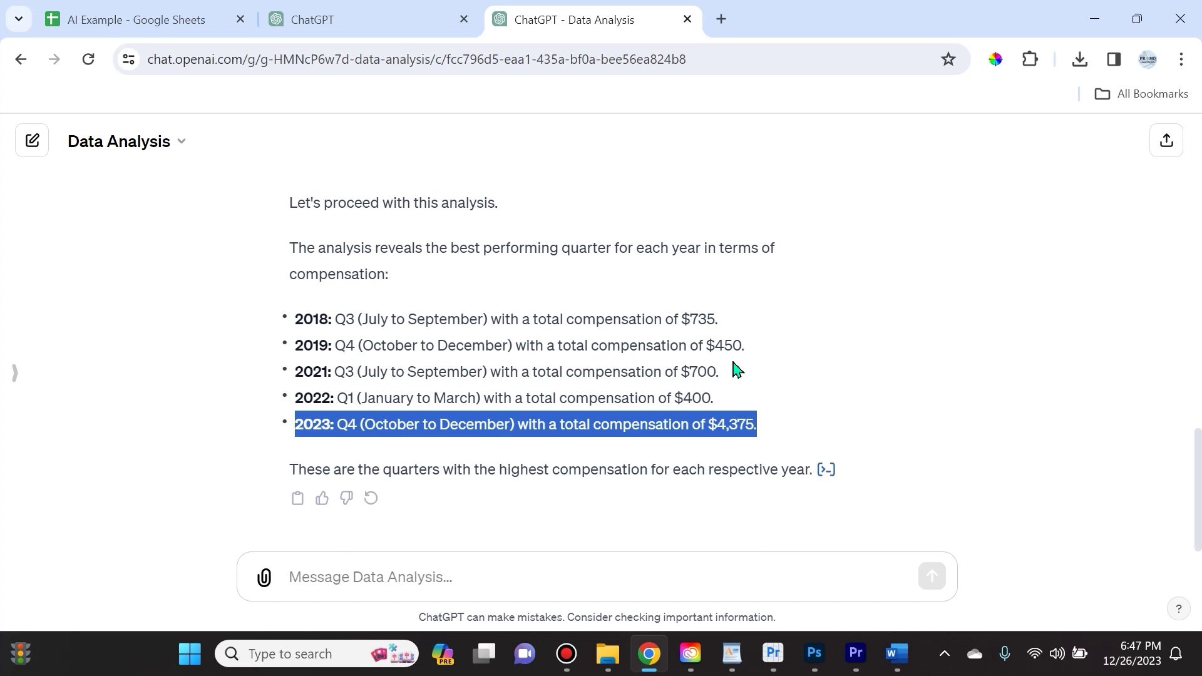
pyautogui.hotkey('ctrl', 'shift', 'Tab')
pyautogui.scroll(-7, 479, 350)
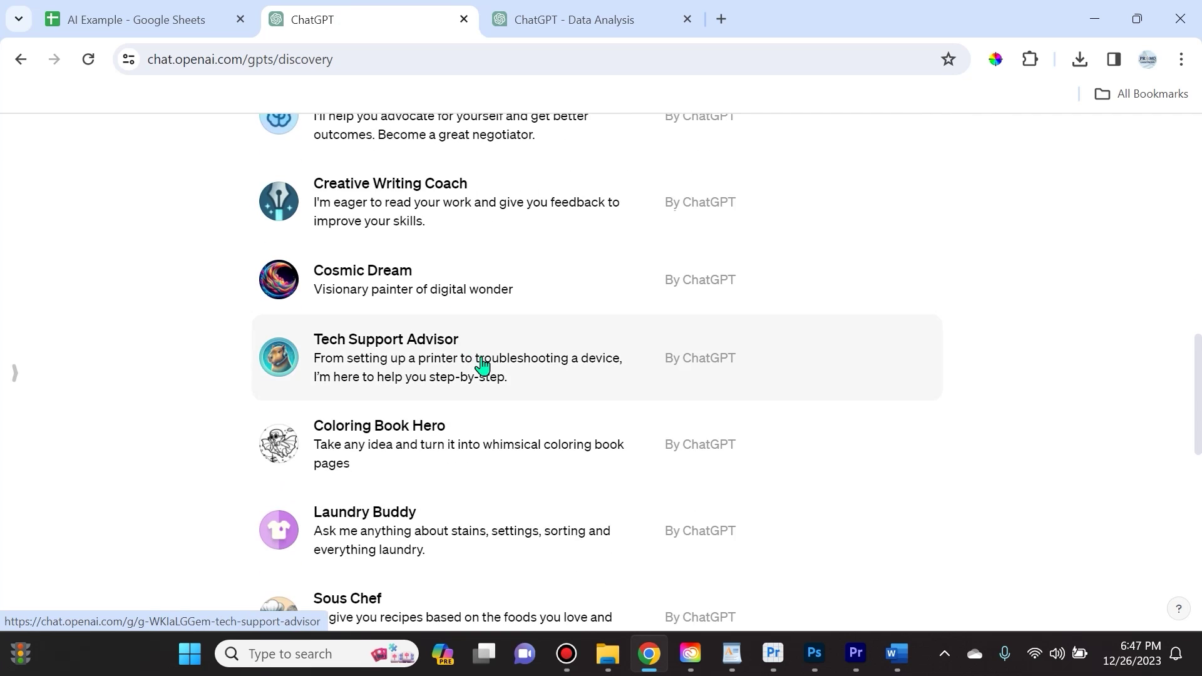
pyautogui.scroll(10, 483, 364)
pyautogui.scroll(1, 479, 365)
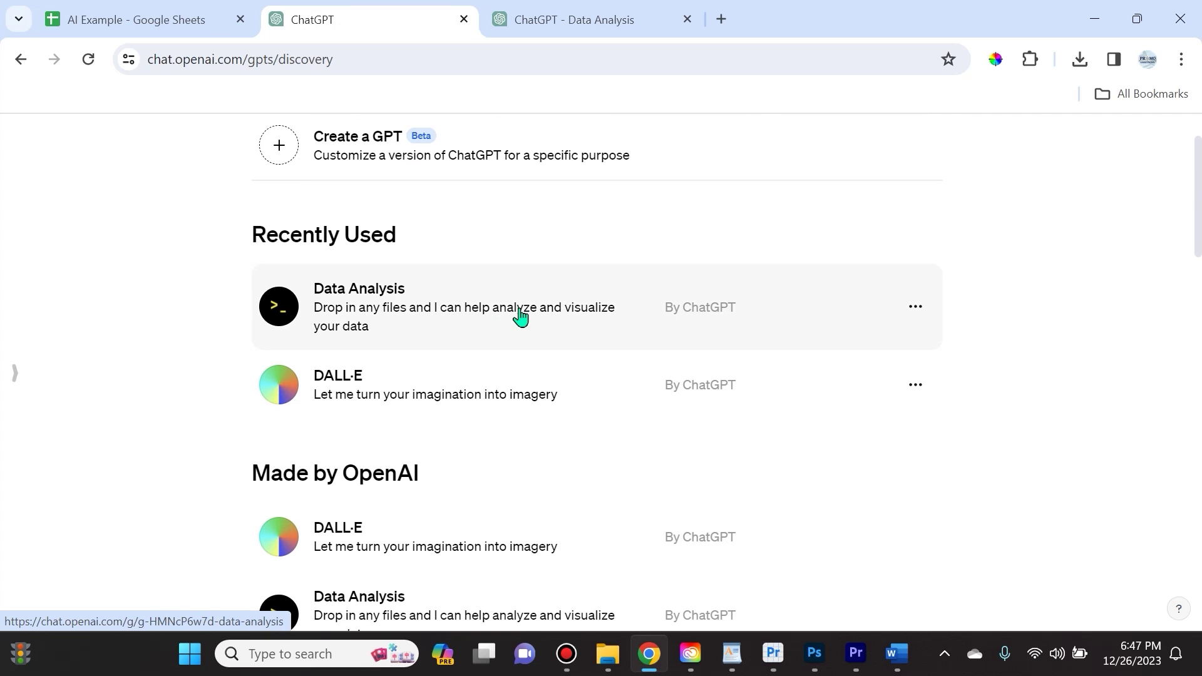
pyautogui.scroll(-2, 563, 351)
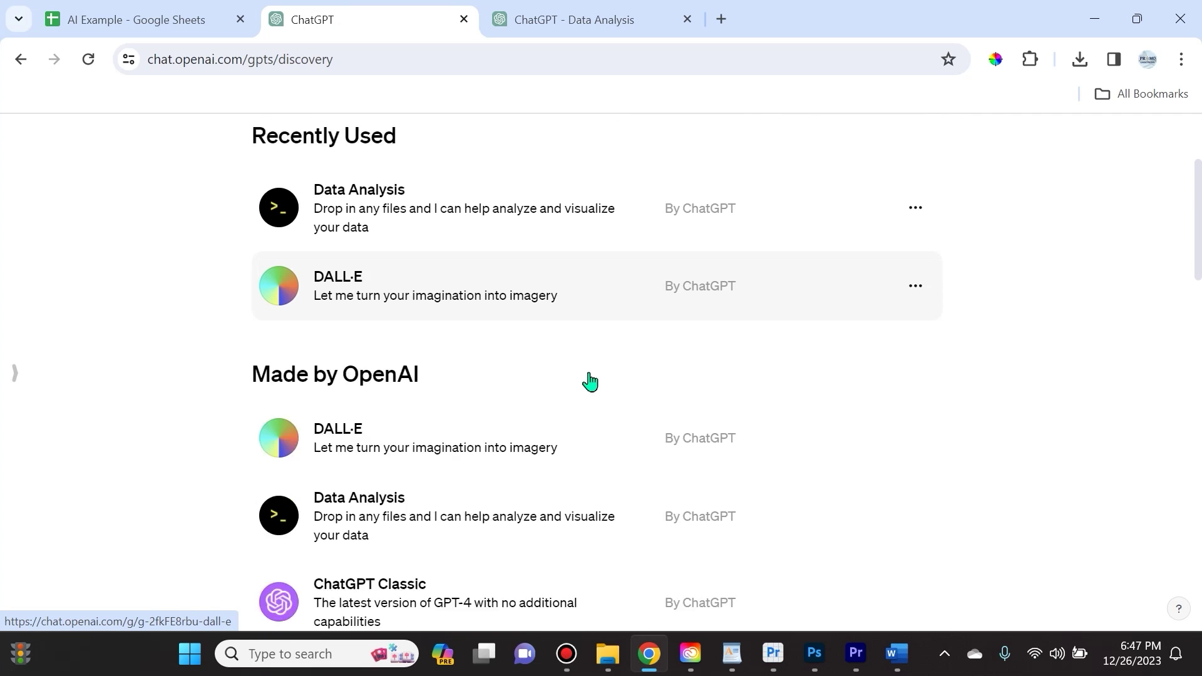
pyautogui.scroll(-1, 590, 382)
pyautogui.scroll(-1, 593, 391)
pyautogui.scroll(-2, 594, 388)
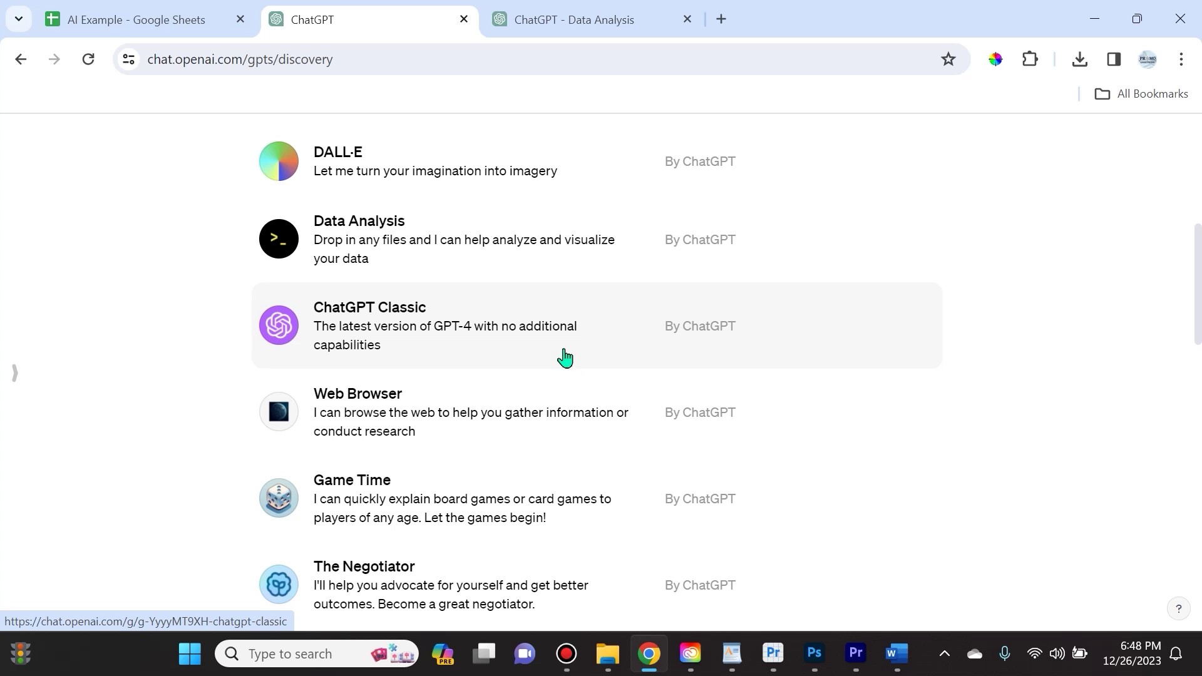
pyautogui.scroll(-4, 570, 362)
pyautogui.scroll(4, 558, 357)
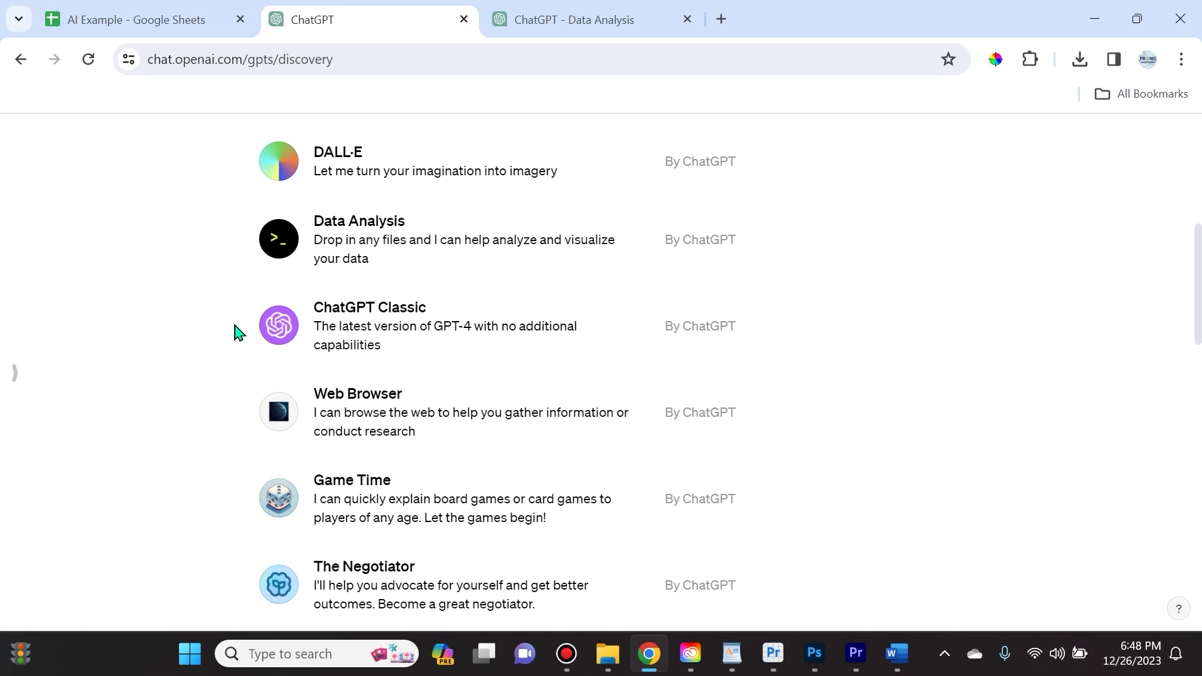
pyautogui.scroll(-4, 224, 318)
pyautogui.scroll(-4, 223, 320)
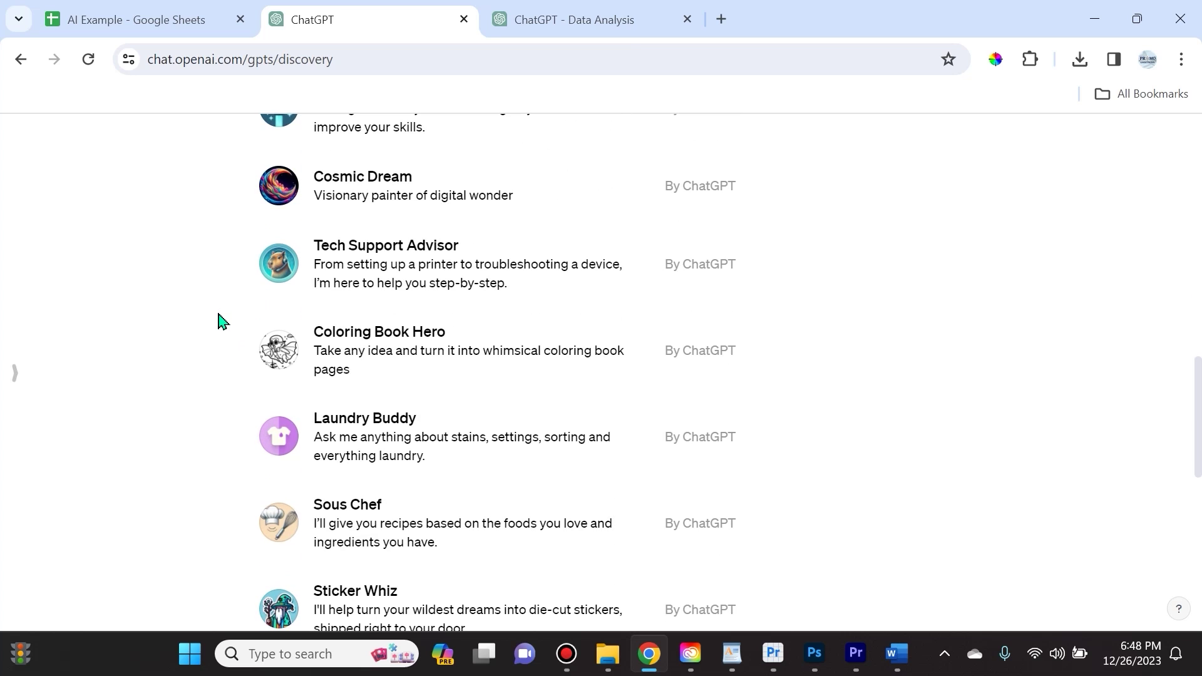
pyautogui.scroll(-3, 221, 321)
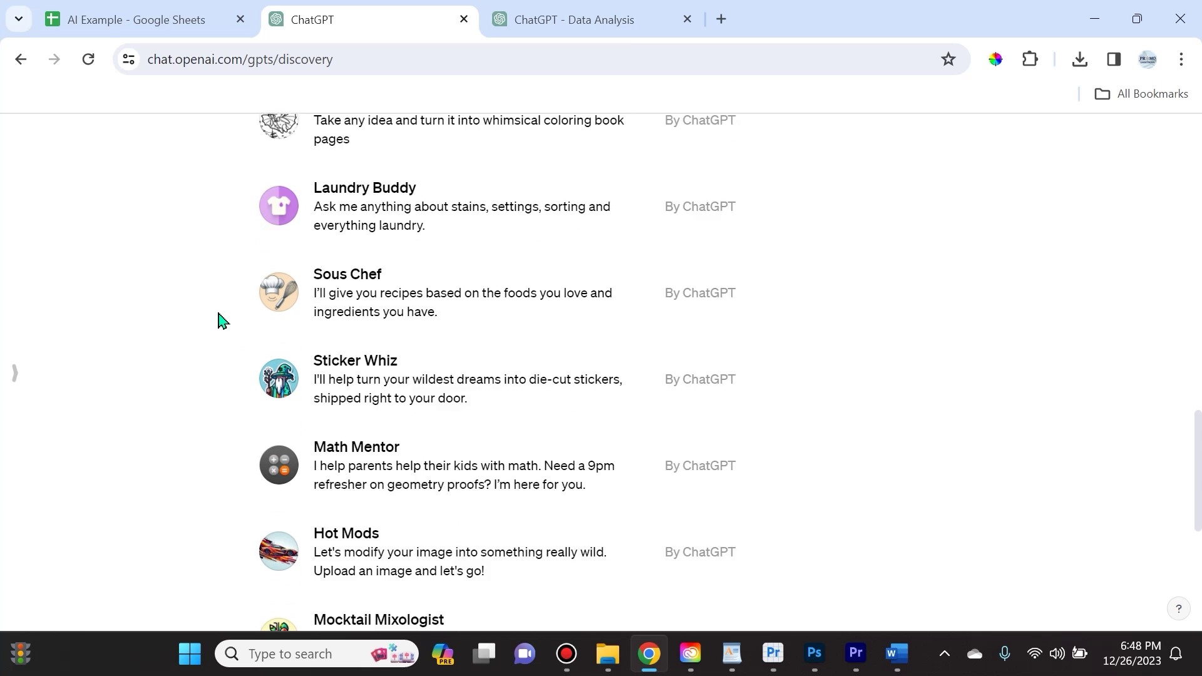
pyautogui.scroll(-3, 221, 321)
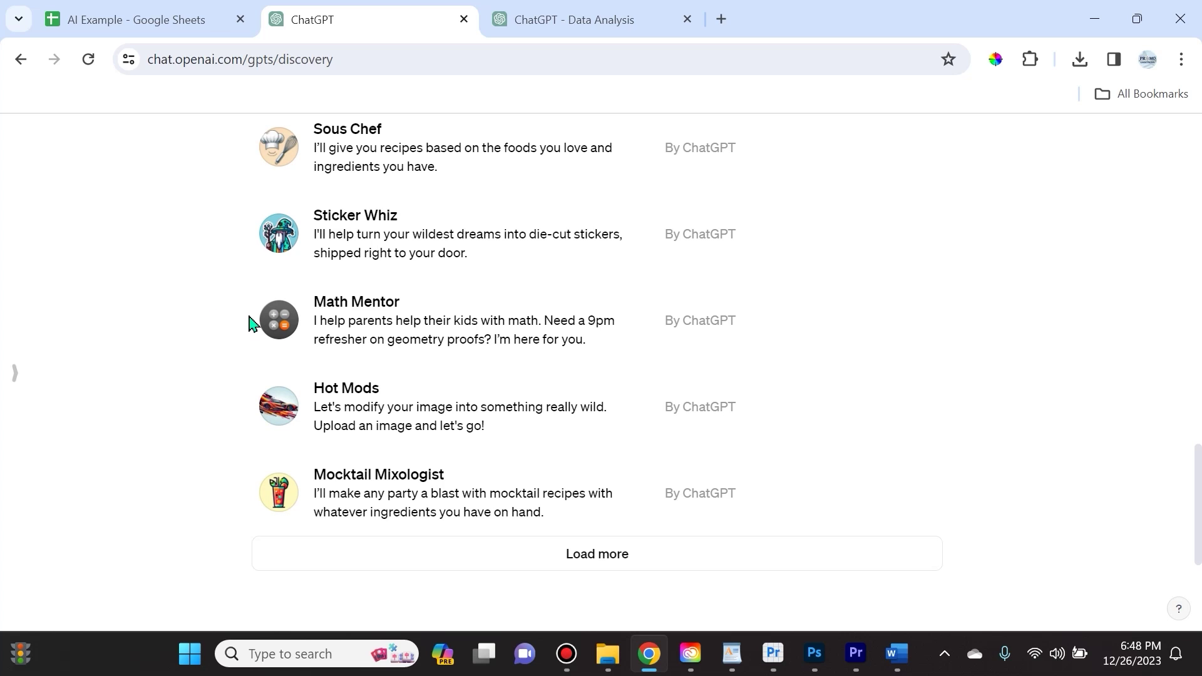
pyautogui.scroll(-3, 333, 417)
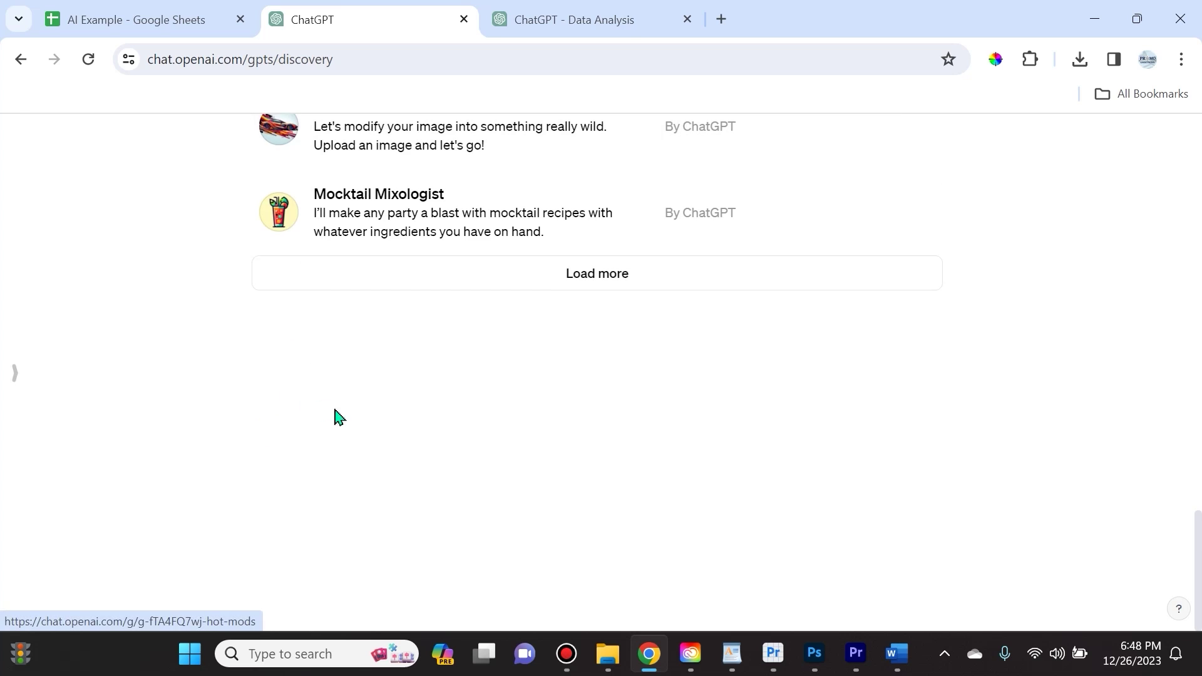
pyautogui.scroll(6, 341, 417)
pyautogui.scroll(-5, 371, 425)
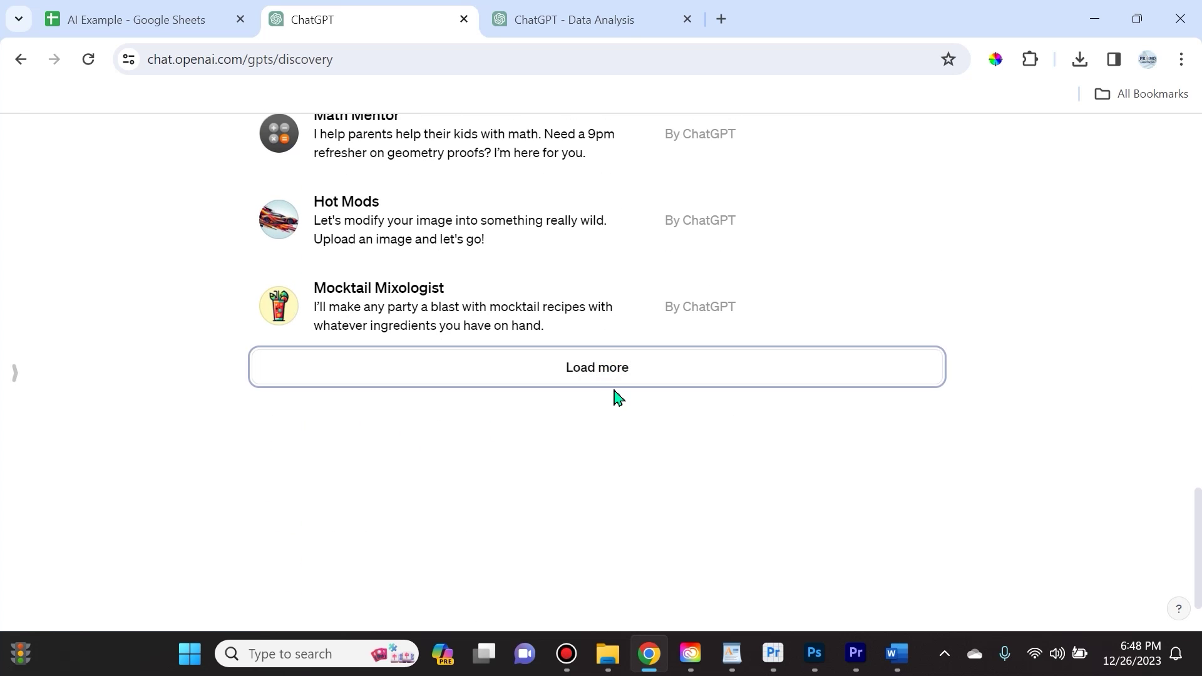
pyautogui.scroll(6, 396, 379)
pyautogui.scroll(1, 396, 379)
pyautogui.scroll(5, 397, 379)
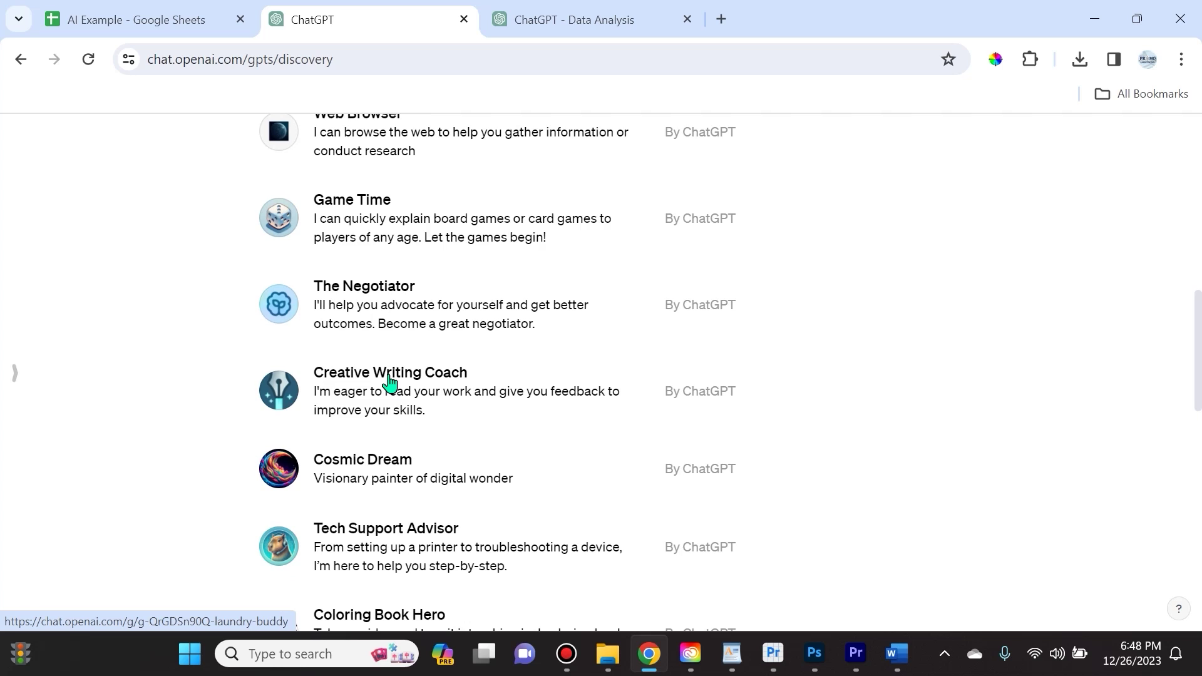
pyautogui.scroll(6, 395, 383)
pyautogui.scroll(4, 392, 384)
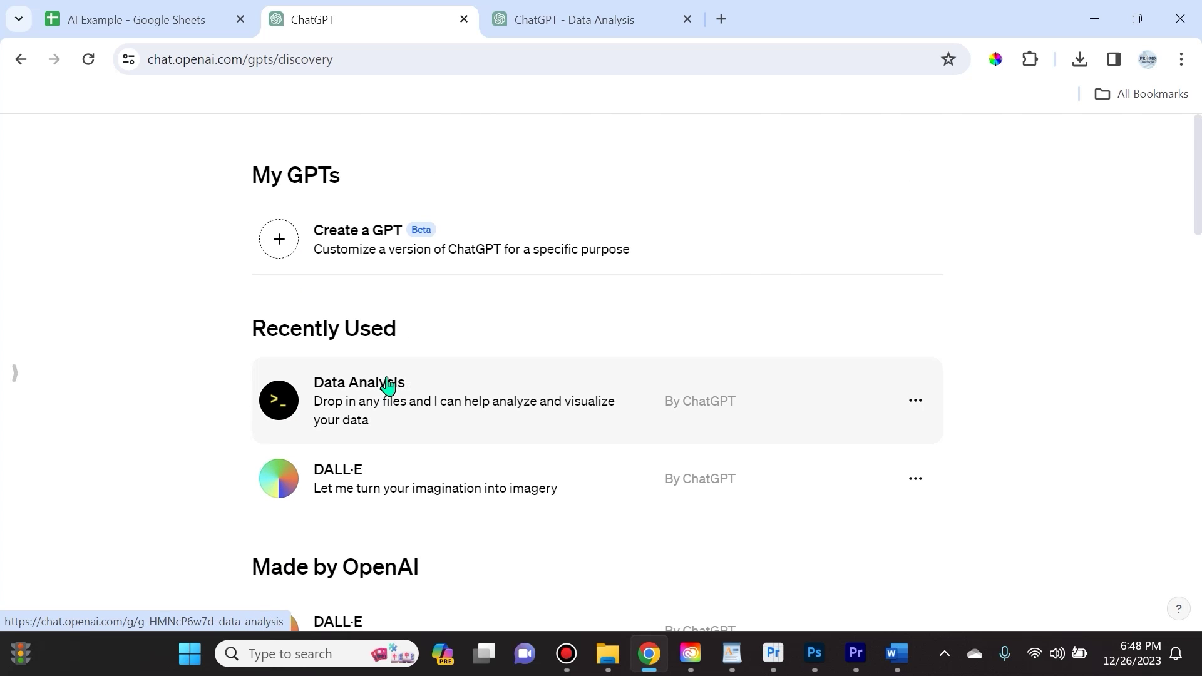
pyautogui.scroll(-3, 389, 386)
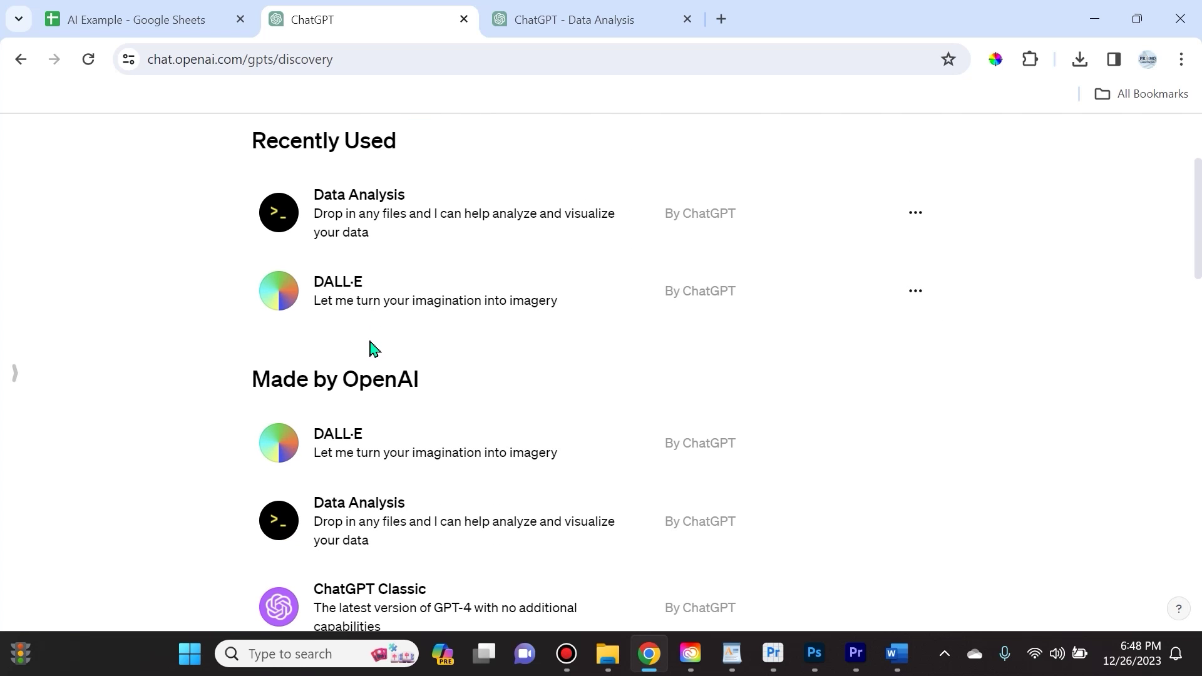